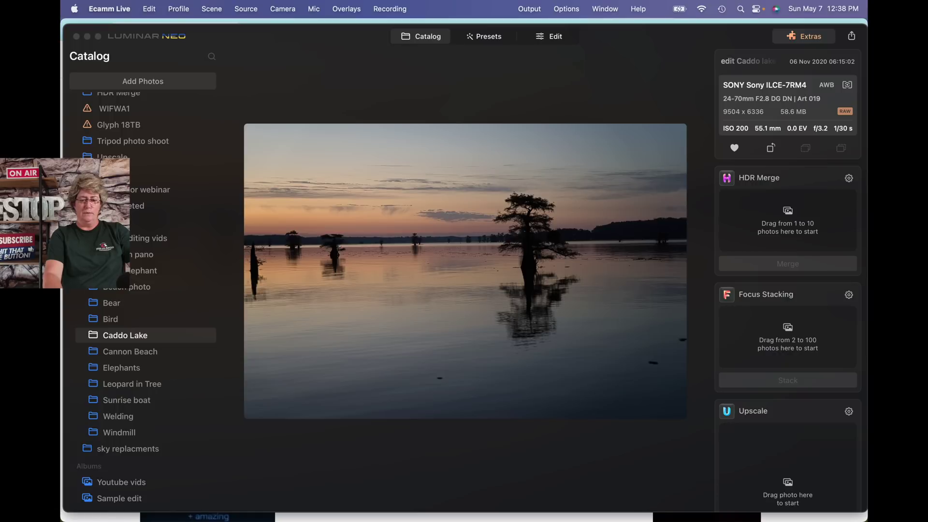
# Step: Preview the sunrise cypress photo from the Caddo Lake folder in the Catalog
pyautogui.moveTo(427, 491)
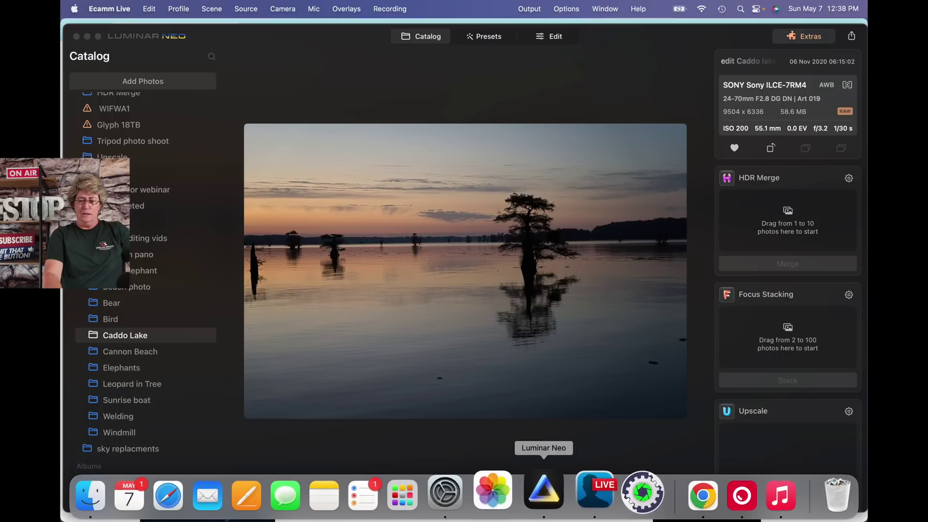
# Step: In Chrome, open the Caddo Lake Fall Photography workshop page (Nov. 9th-12th 2023) from Workshops
pyautogui.click(695, 492)
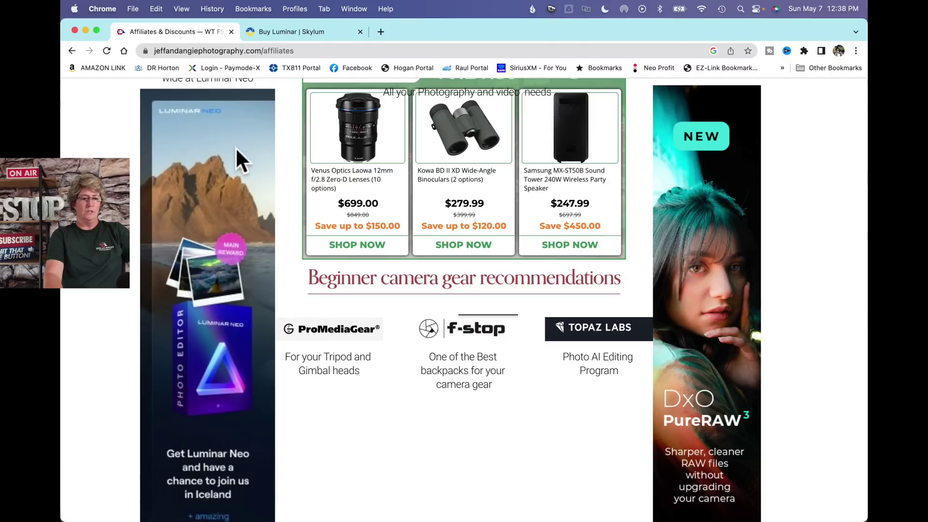
pyautogui.scroll(10, 237, 154)
pyautogui.click(381, 121)
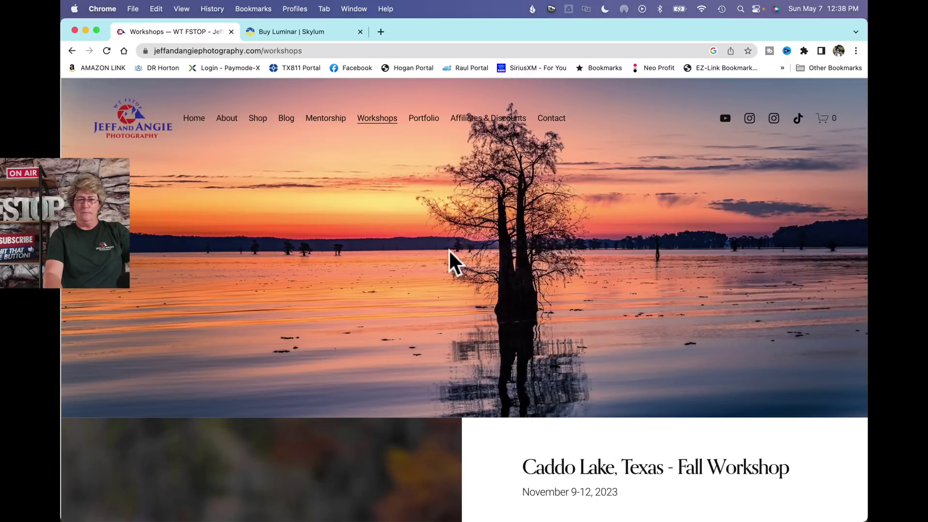
pyautogui.scroll(-6, 450, 261)
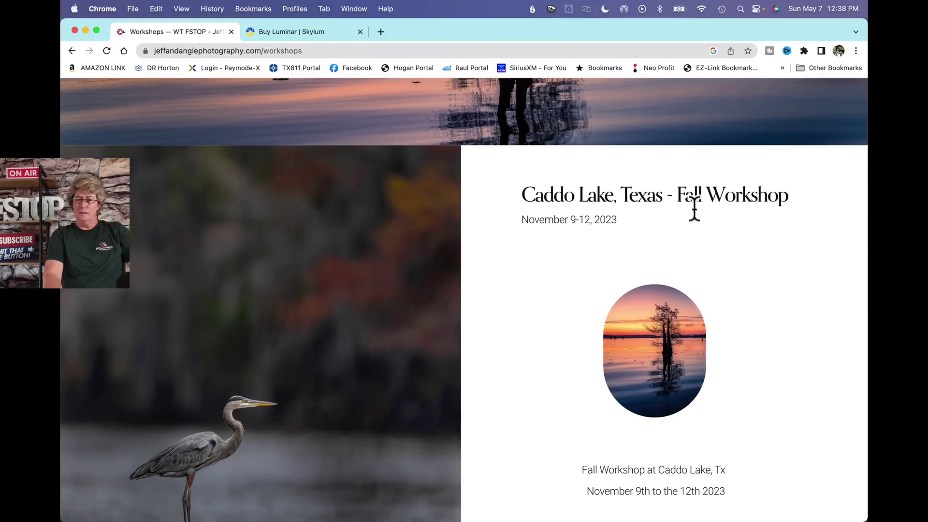
pyautogui.scroll(-1, 610, 260)
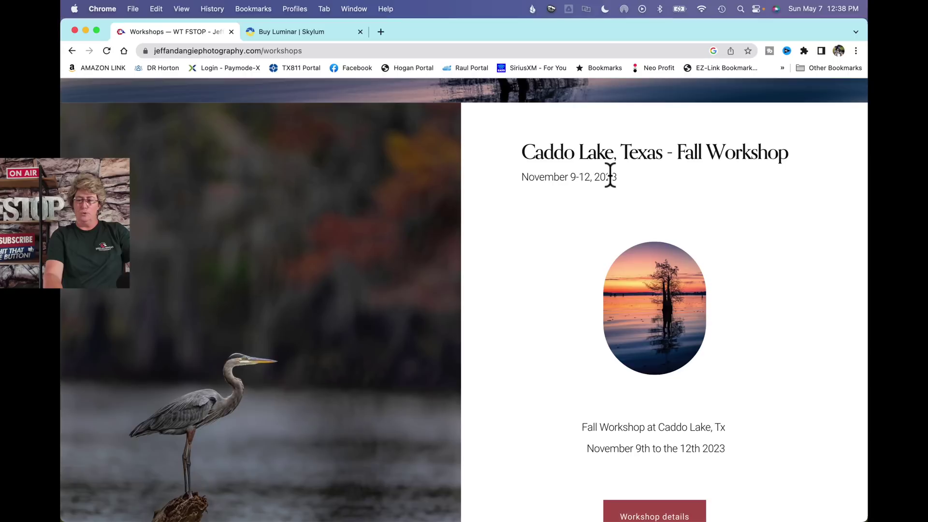
pyautogui.scroll(-2, 634, 304)
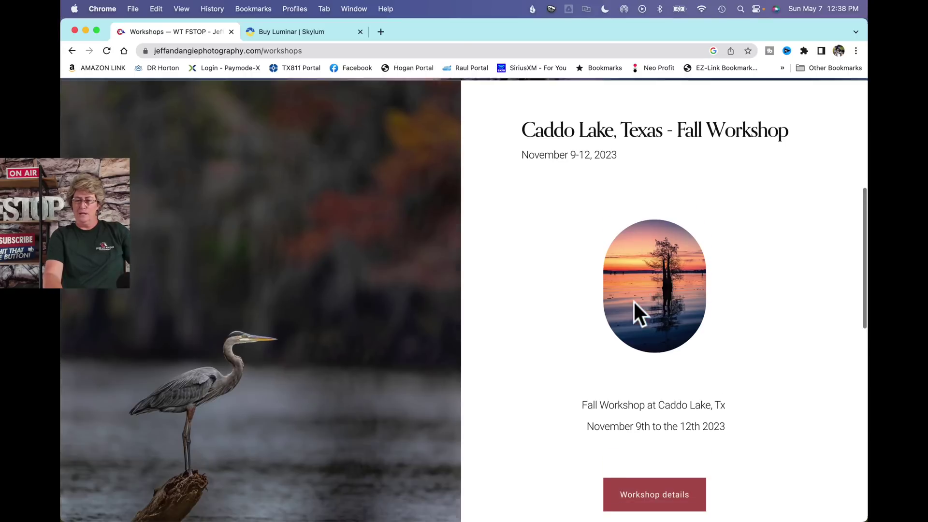
pyautogui.click(676, 426)
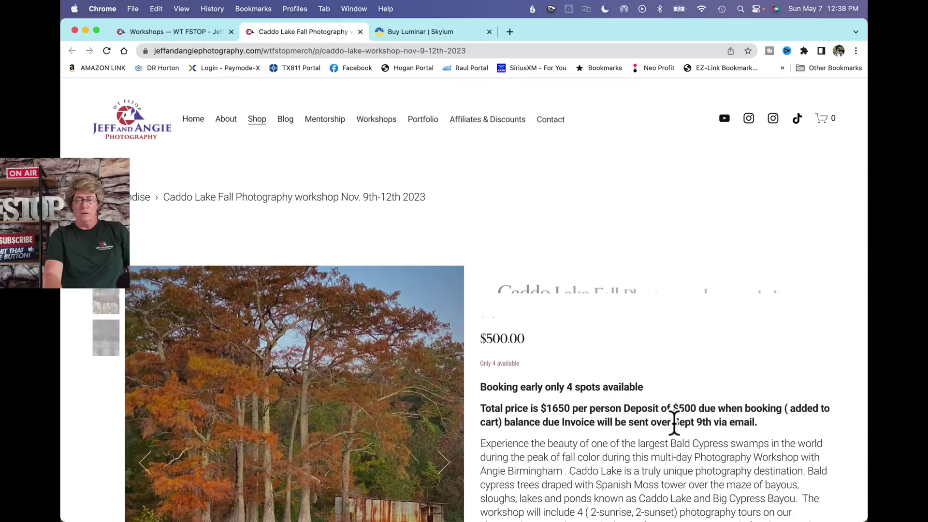
# Step: Scroll through the Caddo Lake workshop description on the product page
pyautogui.scroll(-1, 598, 386)
pyautogui.scroll(-5, 597, 387)
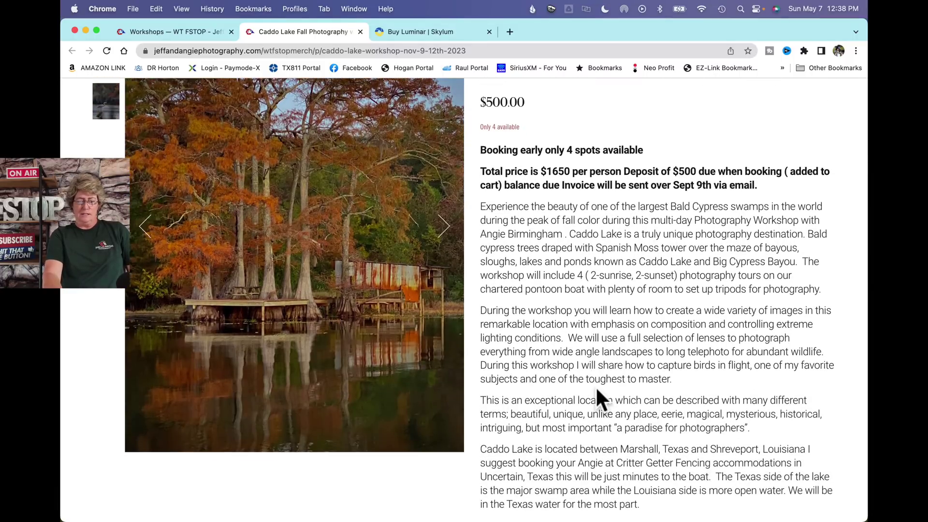
pyautogui.scroll(-2, 595, 387)
pyautogui.scroll(-1, 596, 387)
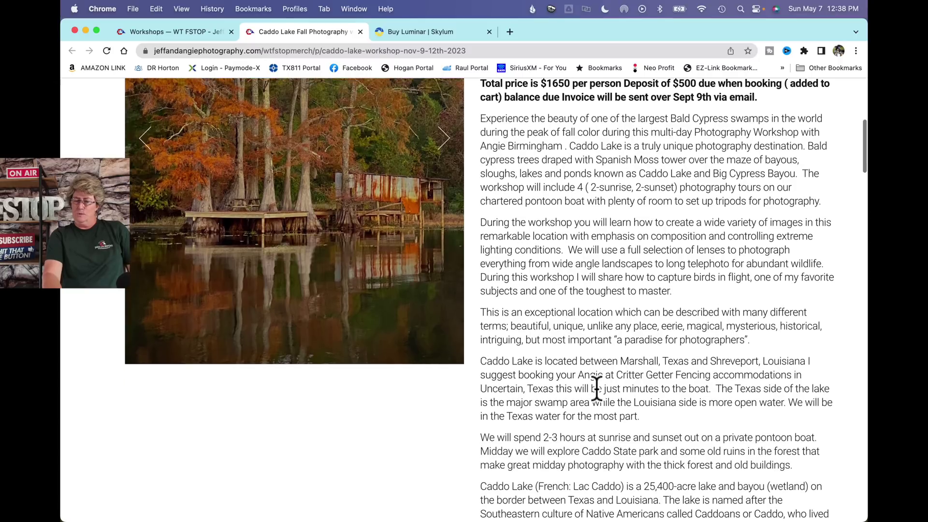
pyautogui.scroll(-1, 597, 386)
pyautogui.scroll(-4, 598, 386)
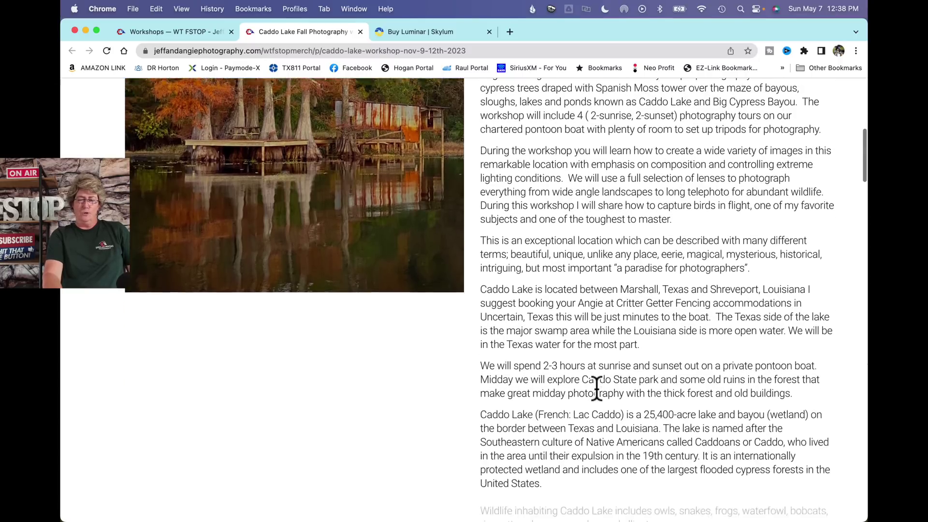
pyautogui.scroll(-1, 596, 386)
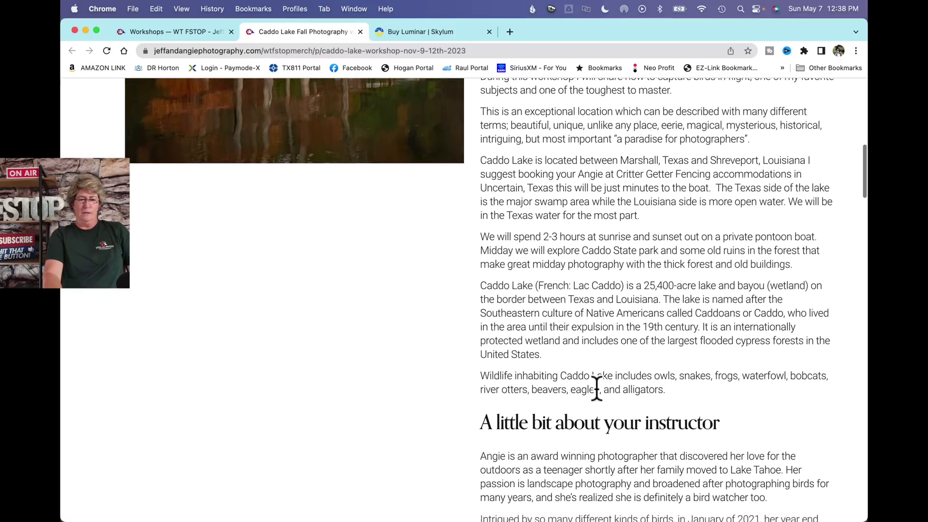
pyautogui.scroll(9, 597, 386)
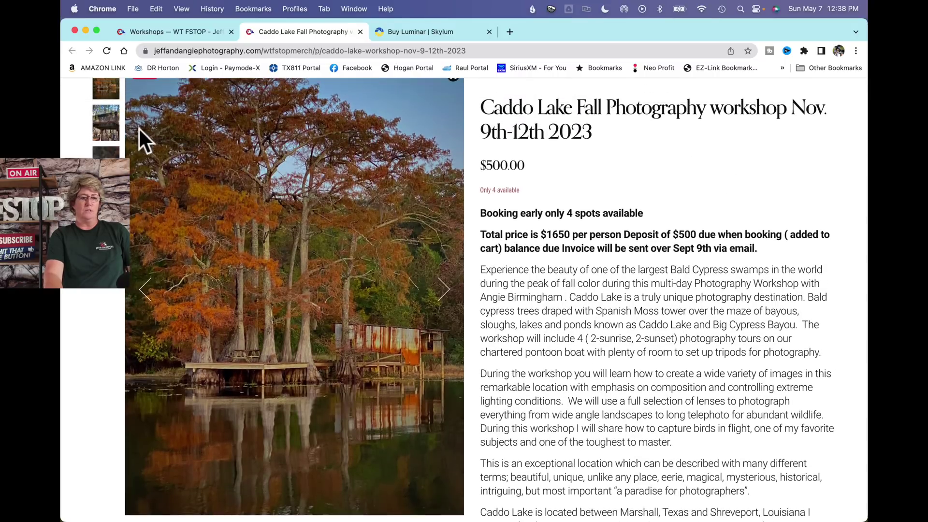
# Step: Switch the gallery to the concrete ruins photo, then the heron on a stump
pyautogui.click(111, 133)
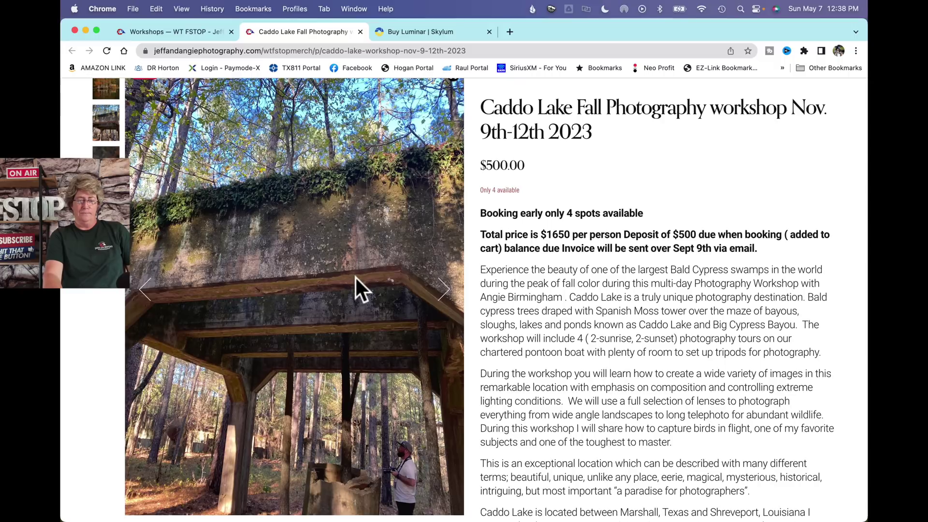
pyautogui.scroll(-3, 355, 276)
pyautogui.scroll(2, 355, 277)
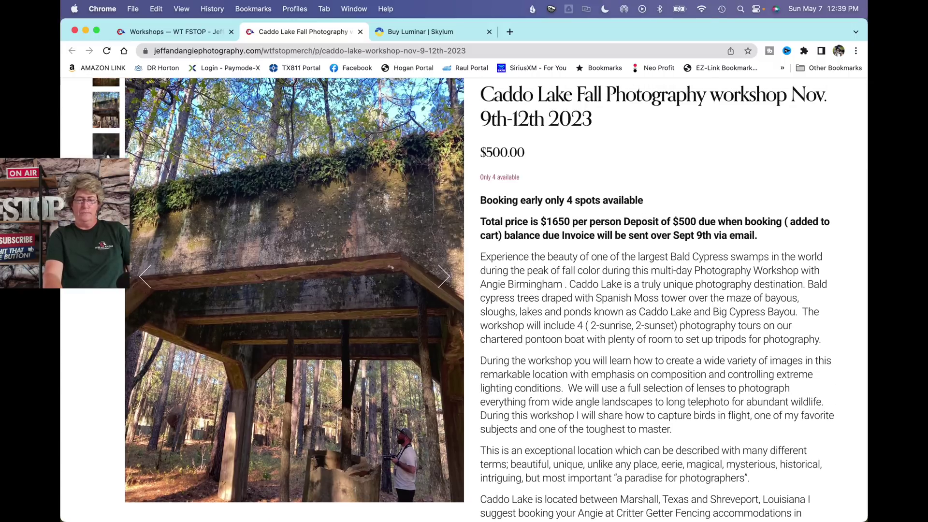
pyautogui.click(107, 153)
pyautogui.scroll(-3, 288, 263)
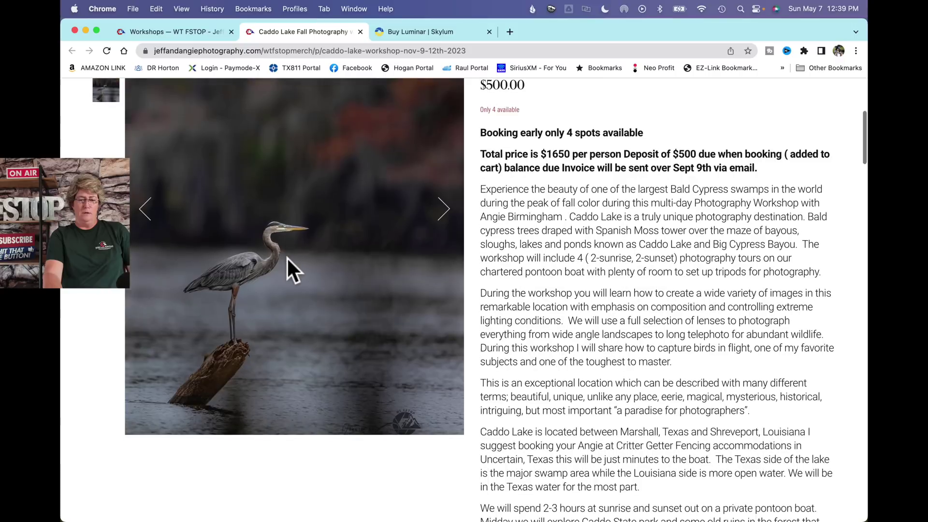
pyautogui.scroll(3, 287, 257)
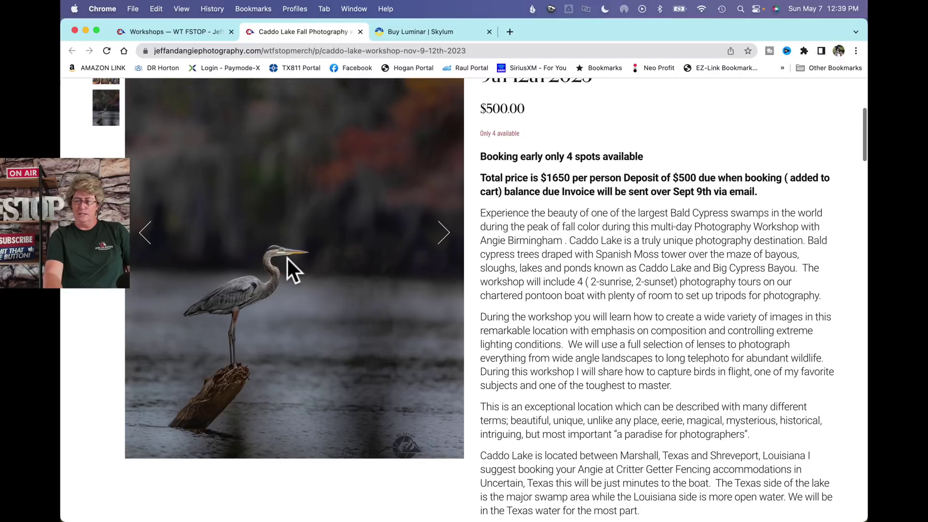
pyautogui.scroll(5, 286, 257)
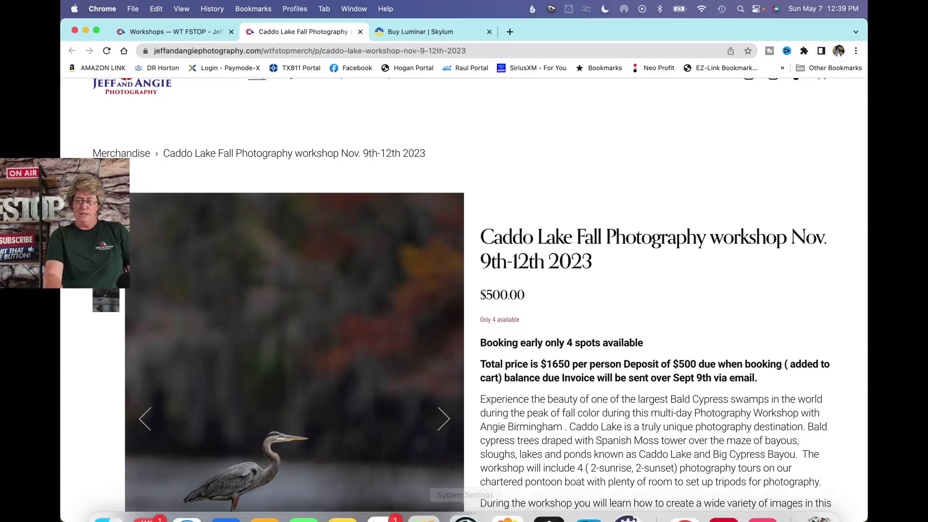
# Step: Return to Luminar Neo, open the cypress sunrise photo in Edit, and expand Develop
pyautogui.moveTo(465, 518)
pyautogui.click(546, 502)
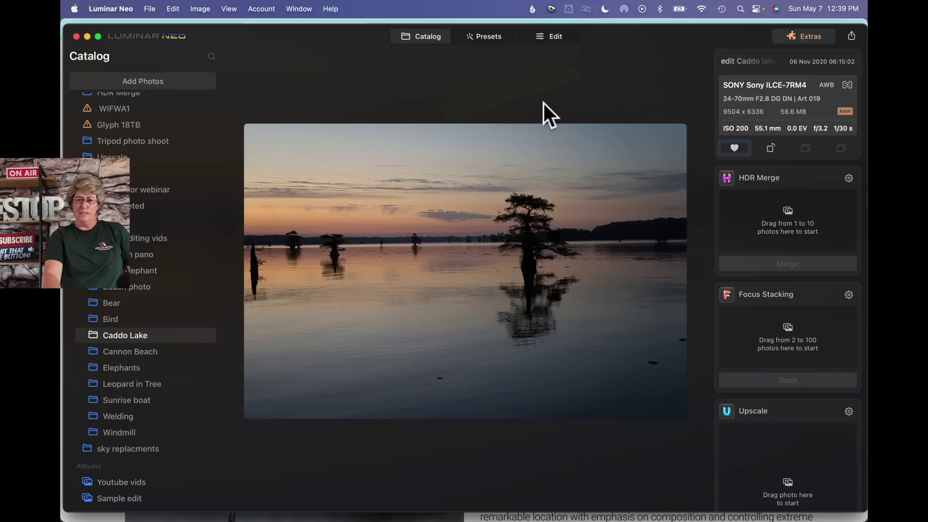
pyautogui.click(554, 39)
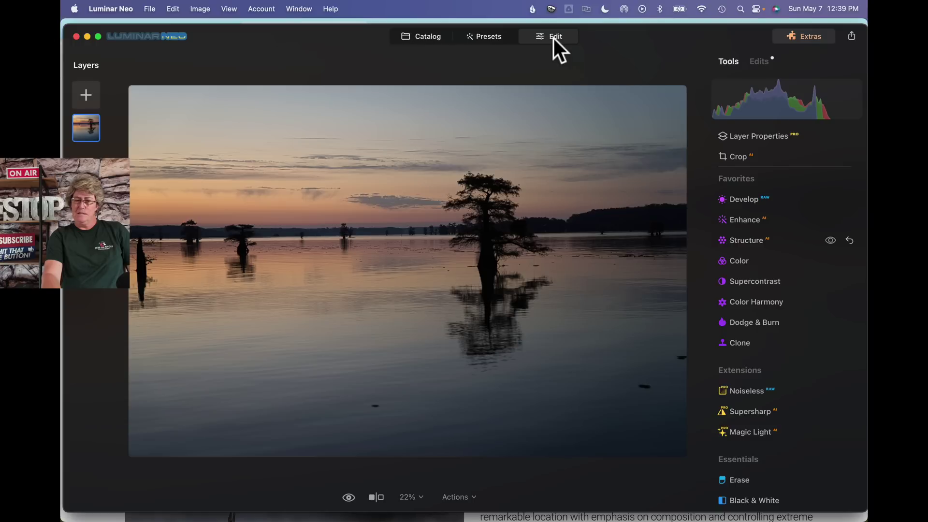
pyautogui.click(468, 497)
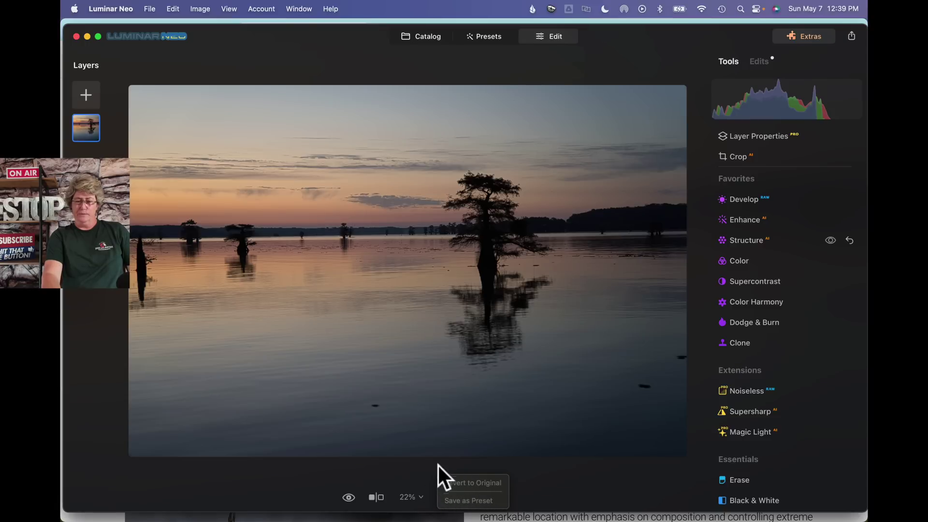
pyautogui.click(752, 202)
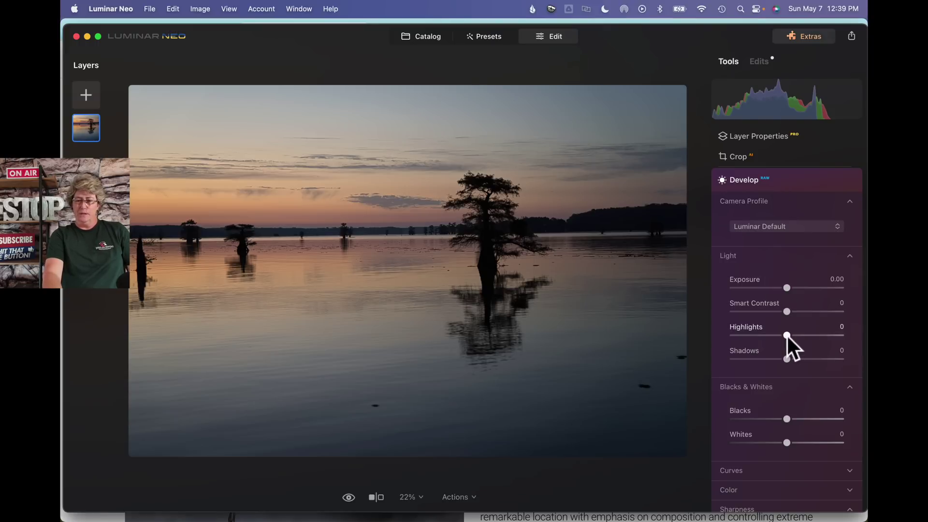
# Step: Set Highlights -100, Shadows 76, Smart Contrast 43, compare before/after, and show clipping warnings
pyautogui.moveTo(787, 335); pyautogui.dragTo(731, 337)
pyautogui.moveTo(787, 359); pyautogui.dragTo(828, 359)
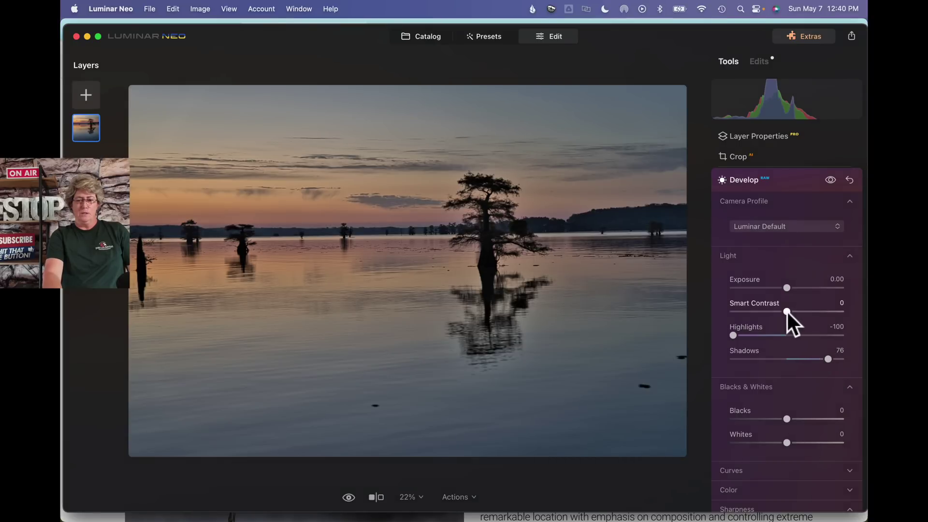
pyautogui.moveTo(787, 310); pyautogui.dragTo(810, 311)
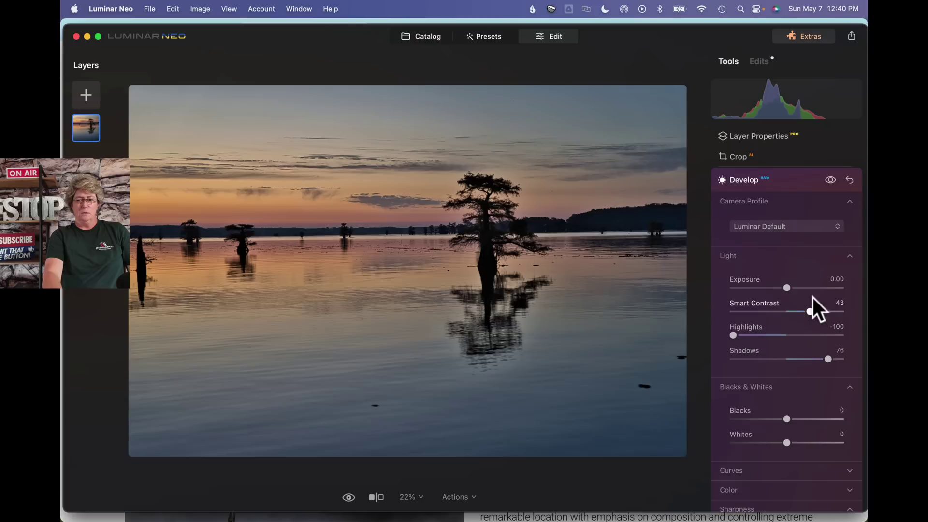
pyautogui.click(830, 180)
pyautogui.click(831, 180)
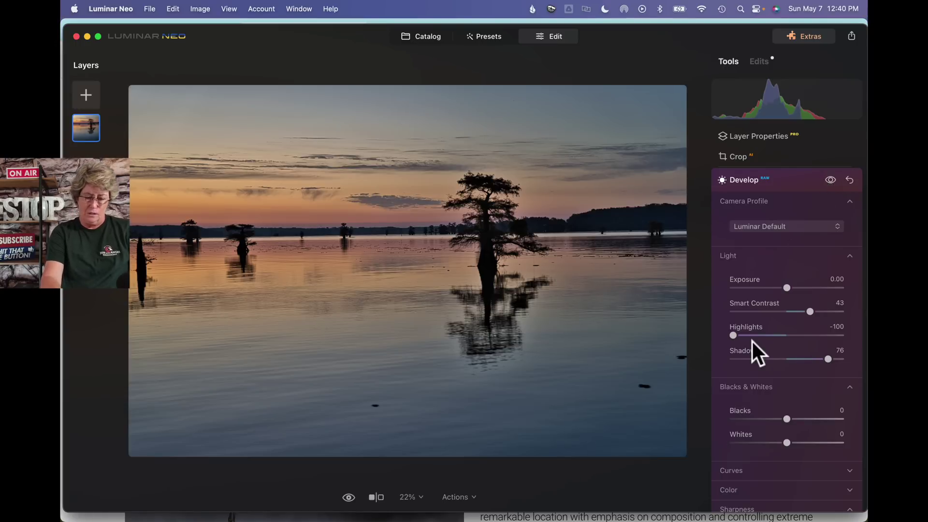
pyautogui.press('j')
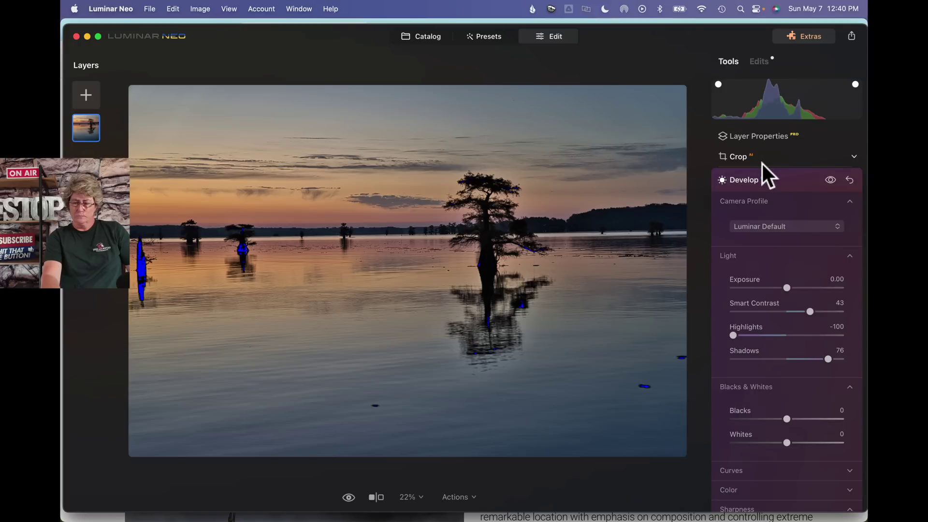
pyautogui.click(787, 443)
pyautogui.moveTo(787, 444); pyautogui.dragTo(829, 444)
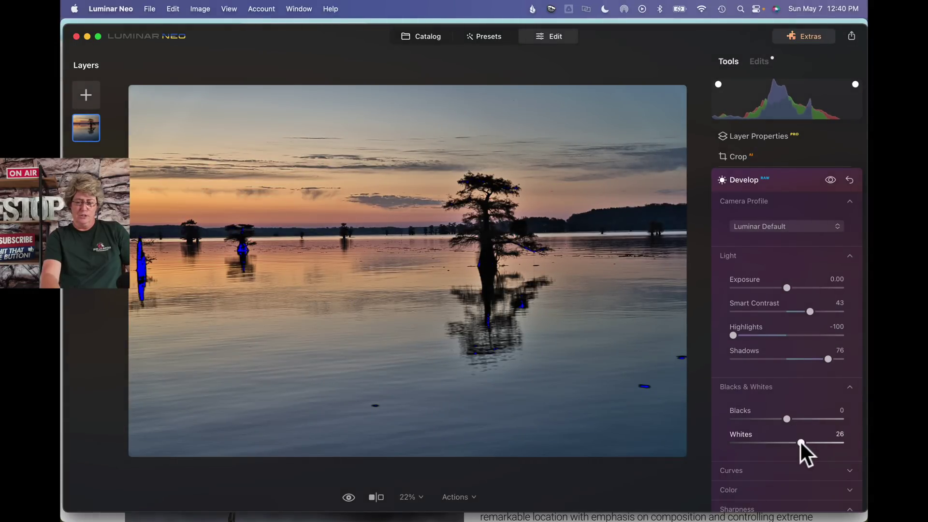
pyautogui.doubleClick(800, 442)
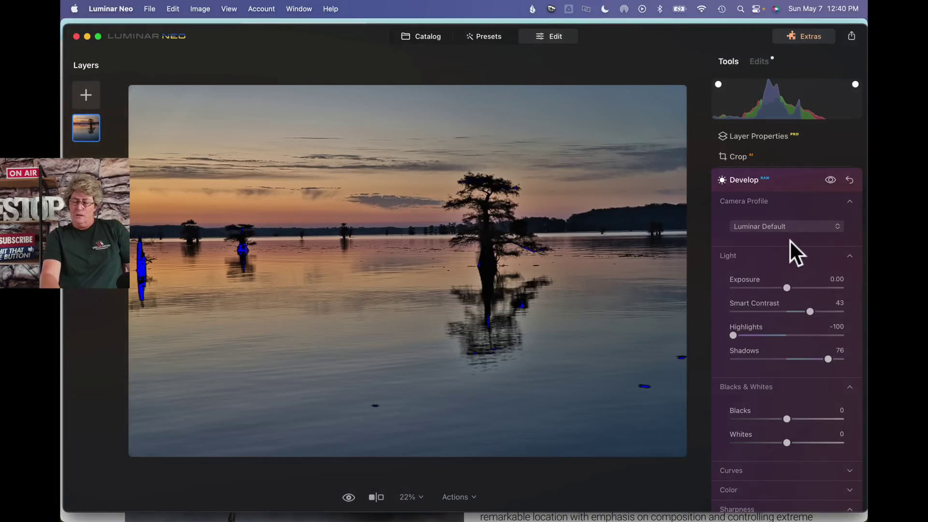
# Step: Set Sharpen to 18 and enable auto distortion, chromatic aberration and defringe corrections
pyautogui.scroll(-5, 762, 365)
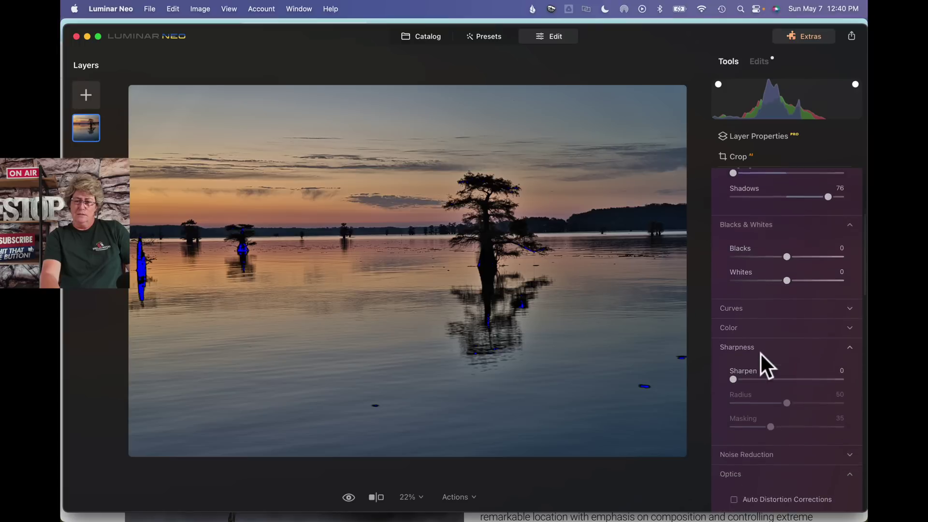
pyautogui.scroll(-2, 764, 365)
pyautogui.click(733, 302)
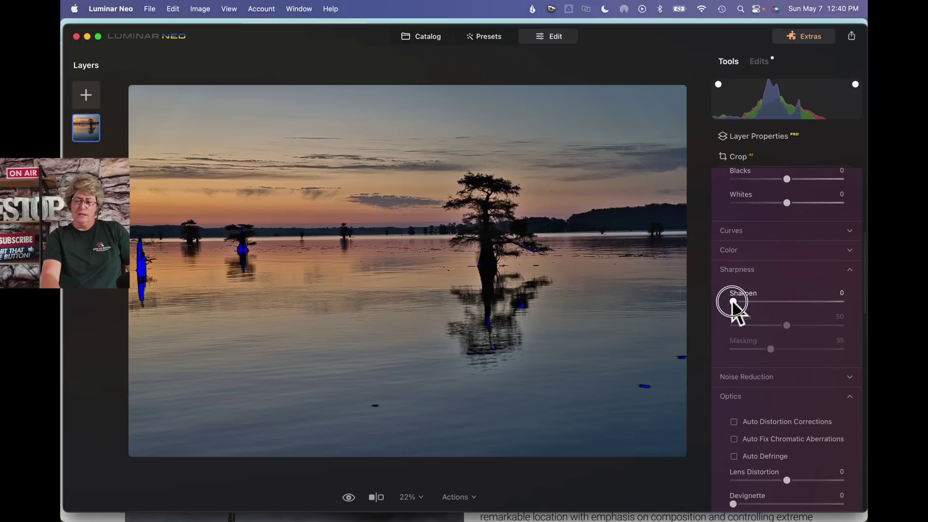
pyautogui.moveTo(732, 302); pyautogui.dragTo(753, 302)
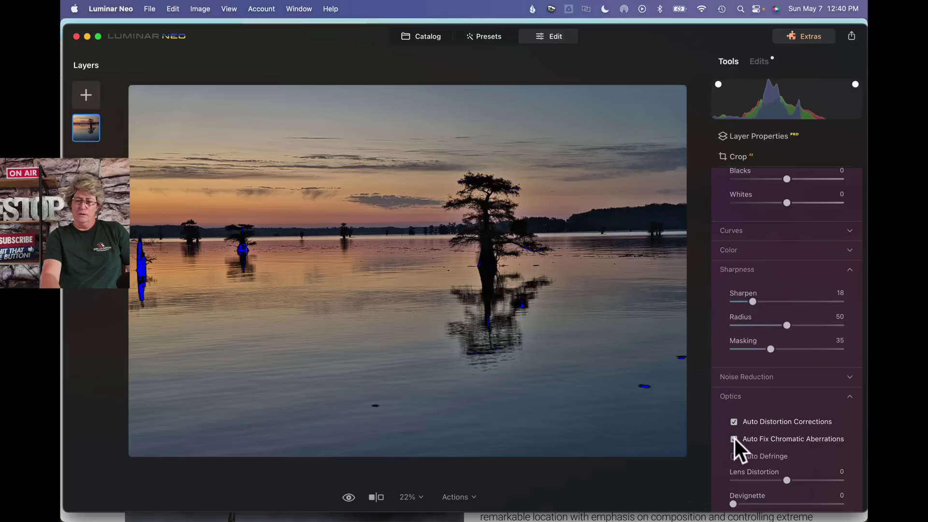
pyautogui.click(733, 455)
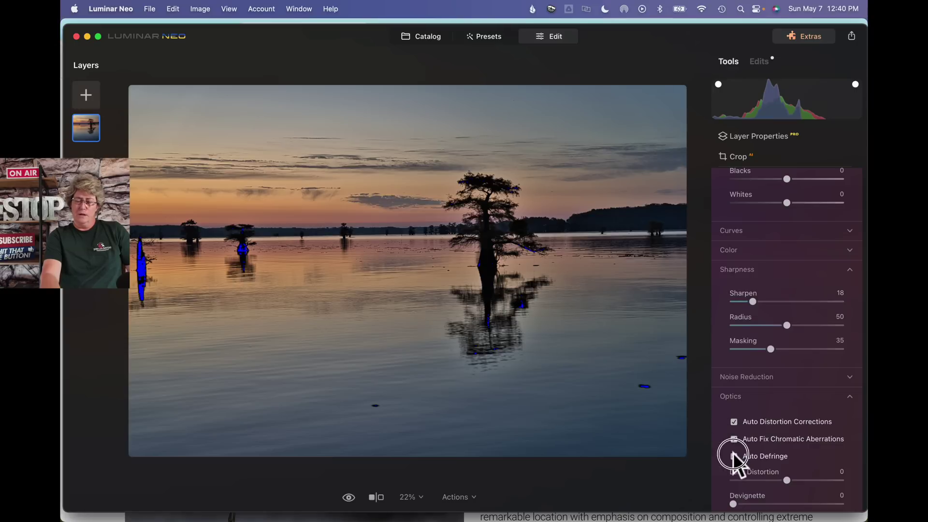
pyautogui.click(739, 400)
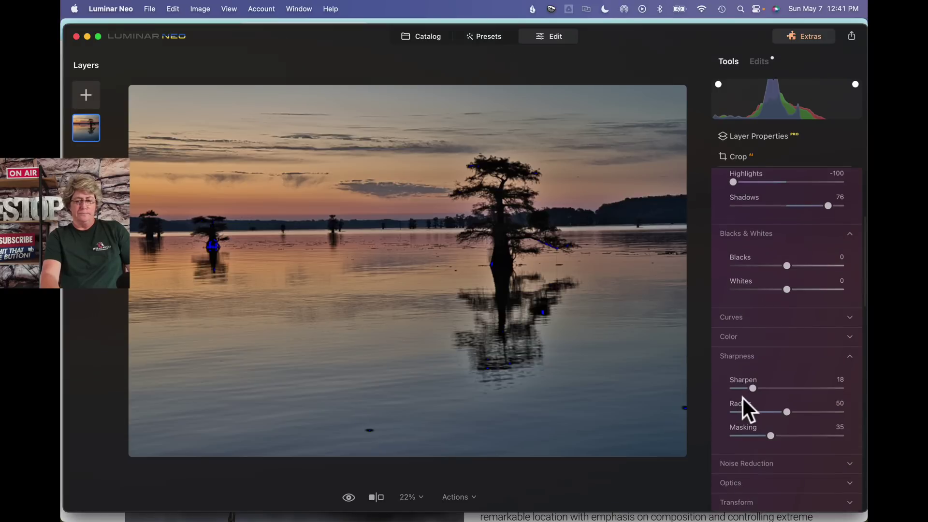
pyautogui.scroll(-3, 741, 396)
pyautogui.scroll(5, 741, 396)
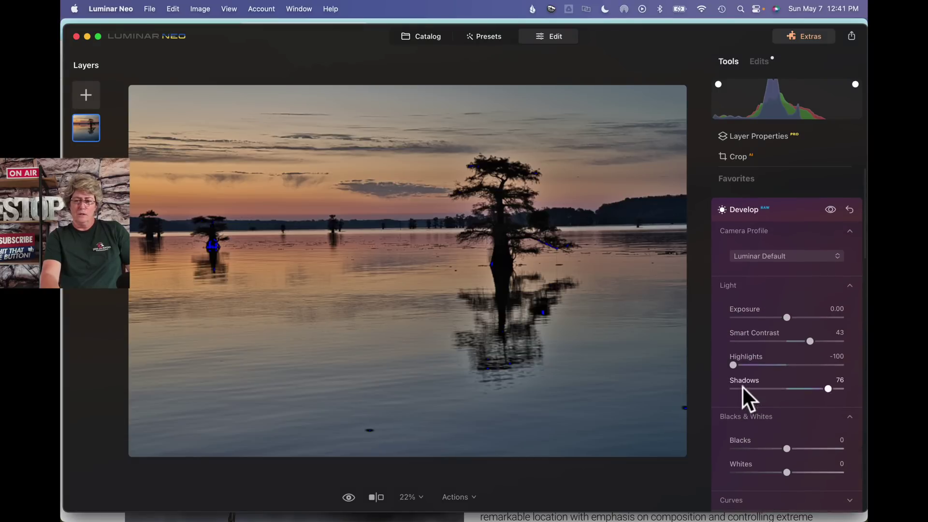
pyautogui.click(752, 213)
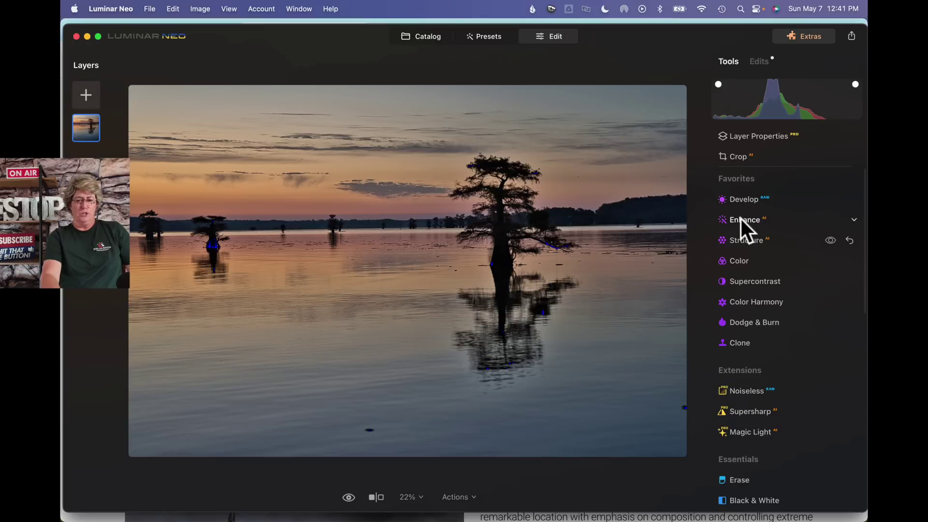
# Step: Raise Enhance AI Accent to 34 and Sky Enhancer to 26
pyautogui.click(741, 219)
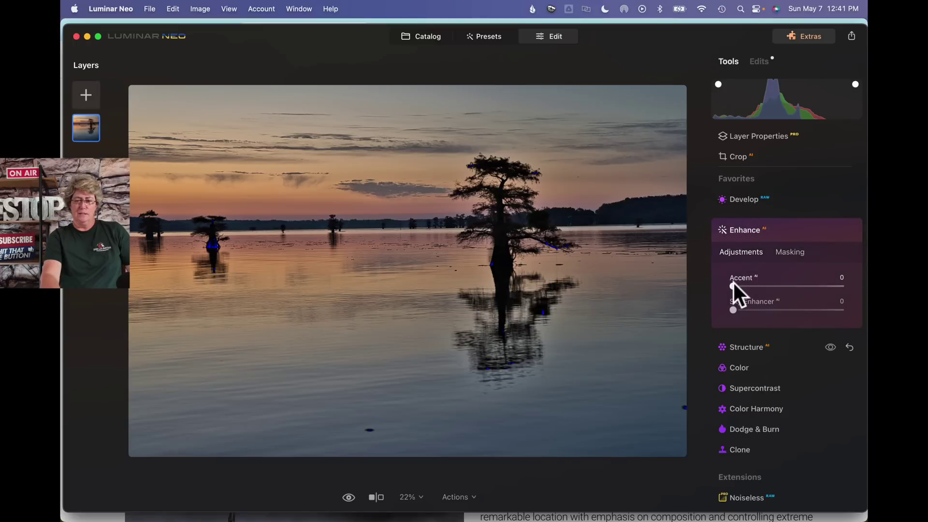
pyautogui.moveTo(733, 286); pyautogui.dragTo(770, 286)
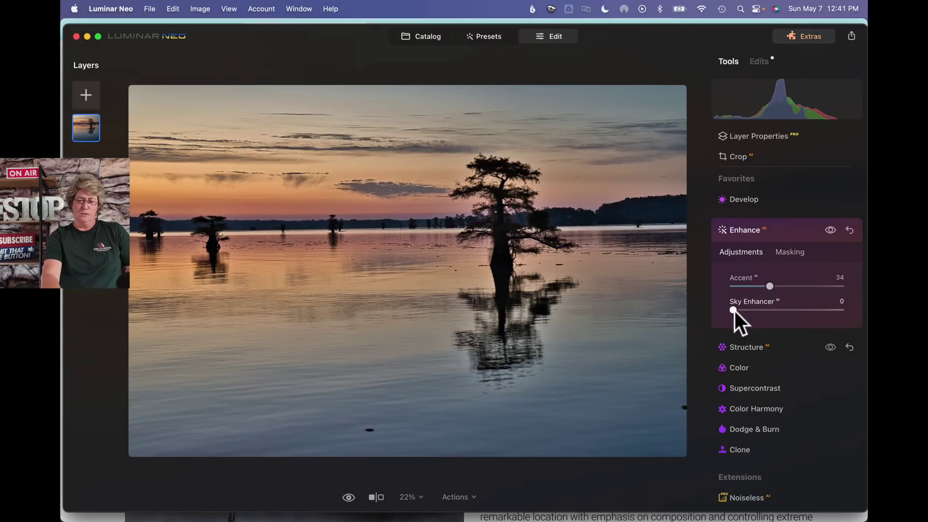
pyautogui.moveTo(735, 312); pyautogui.dragTo(763, 316)
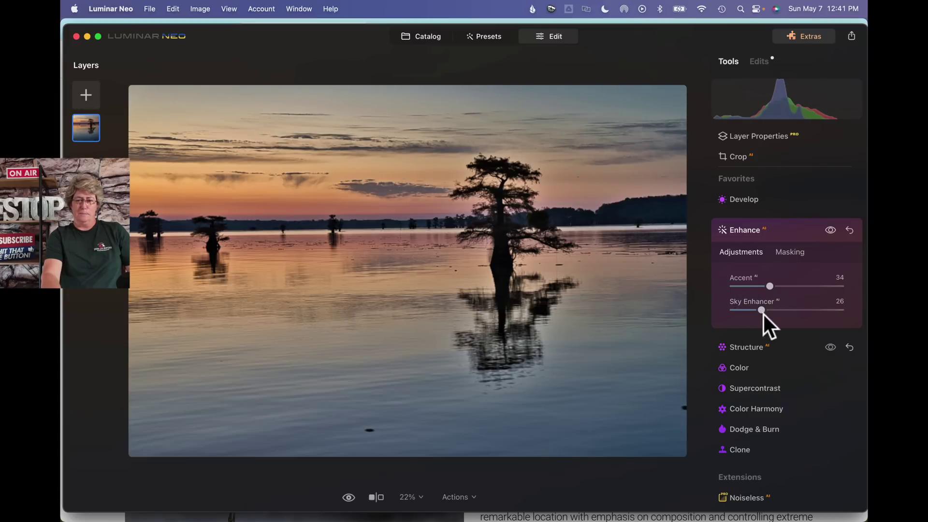
pyautogui.click(756, 229)
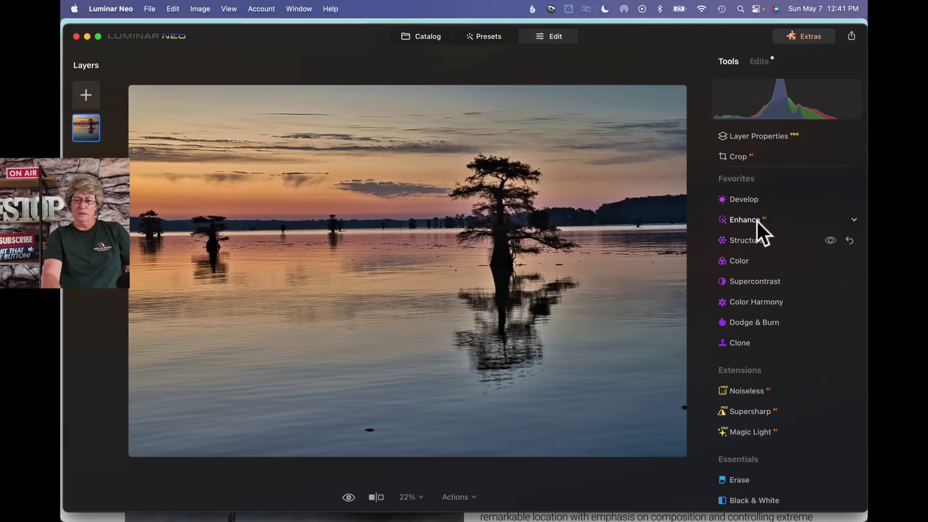
pyautogui.click(749, 240)
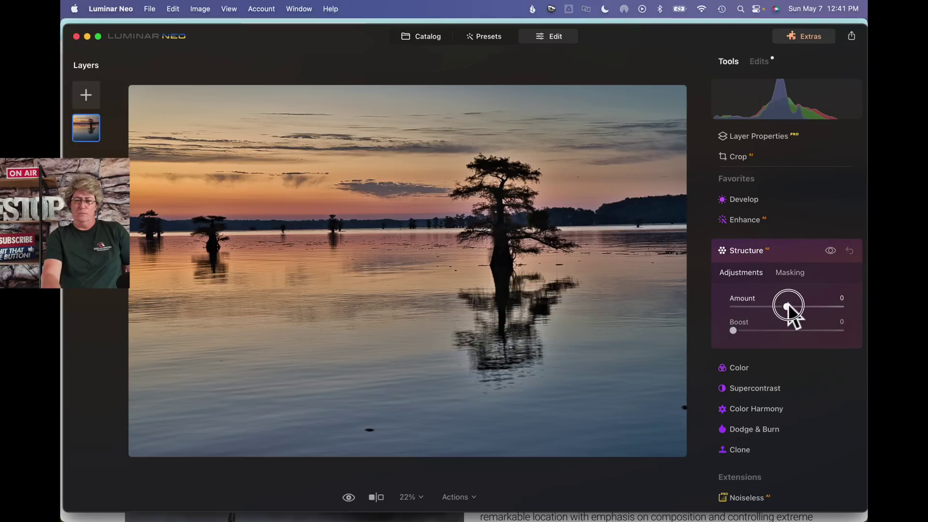
pyautogui.moveTo(789, 308); pyautogui.dragTo(828, 312)
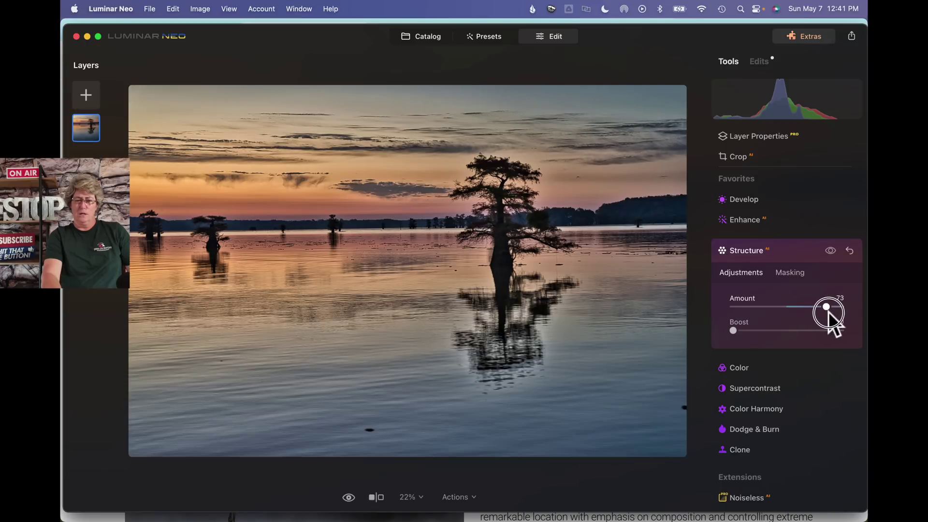
pyautogui.click(829, 250)
pyautogui.click(830, 251)
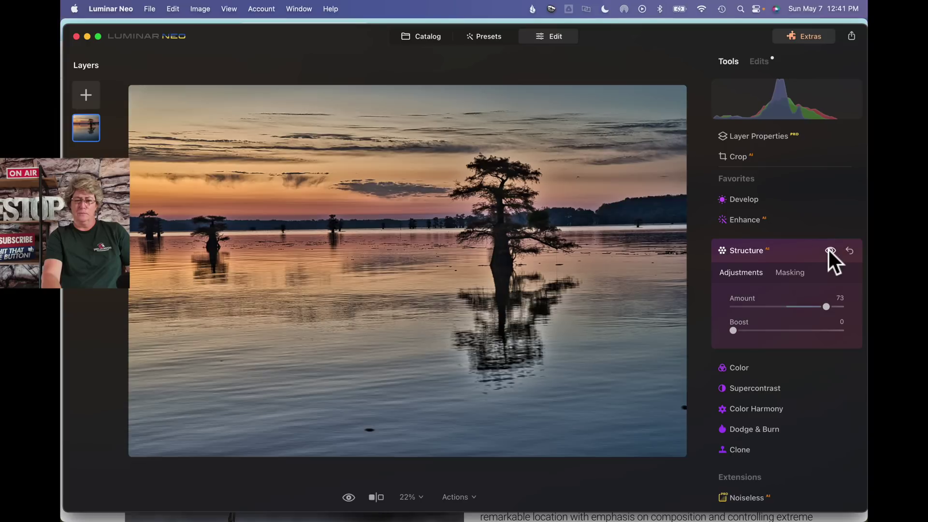
pyautogui.click(830, 251)
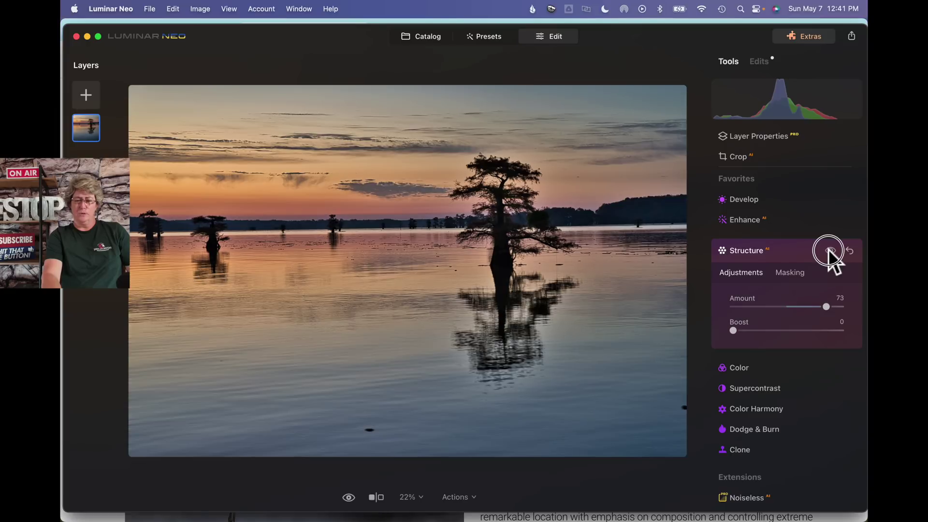
pyautogui.click(829, 251)
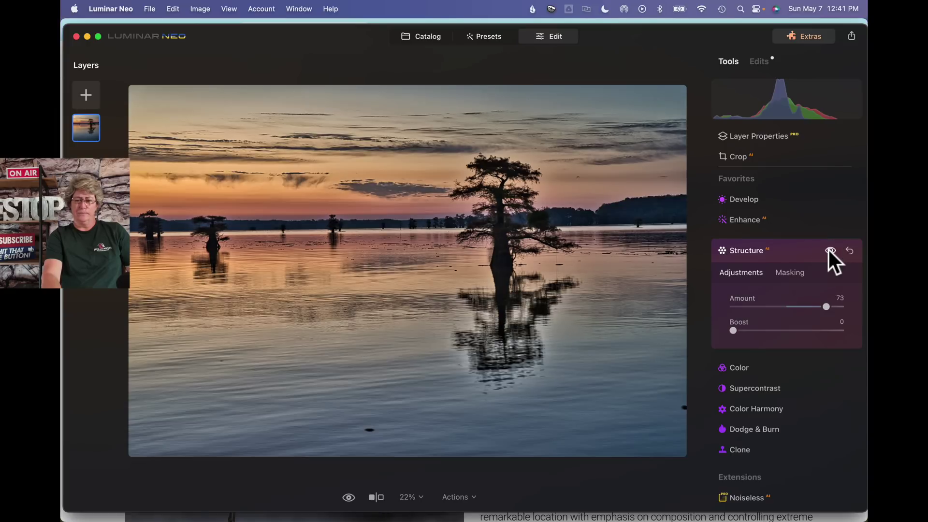
pyautogui.doubleClick(824, 305)
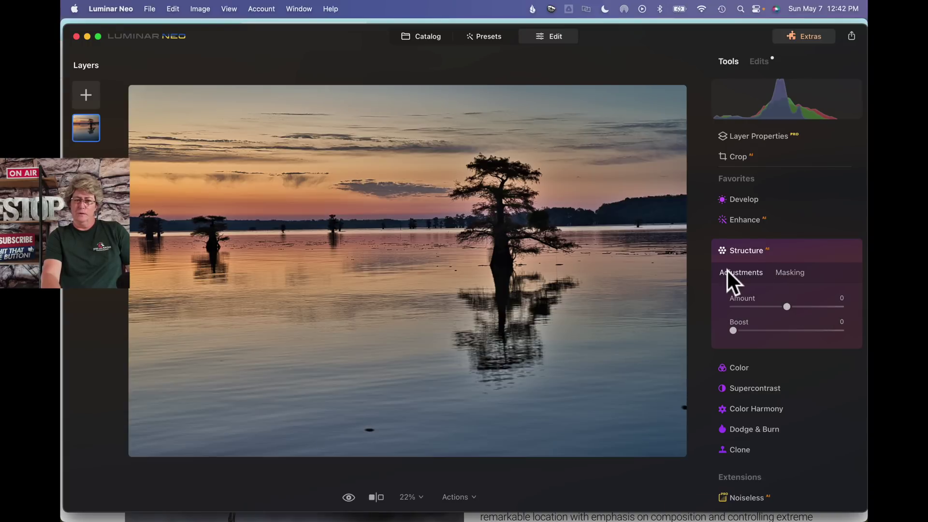
pyautogui.click(744, 252)
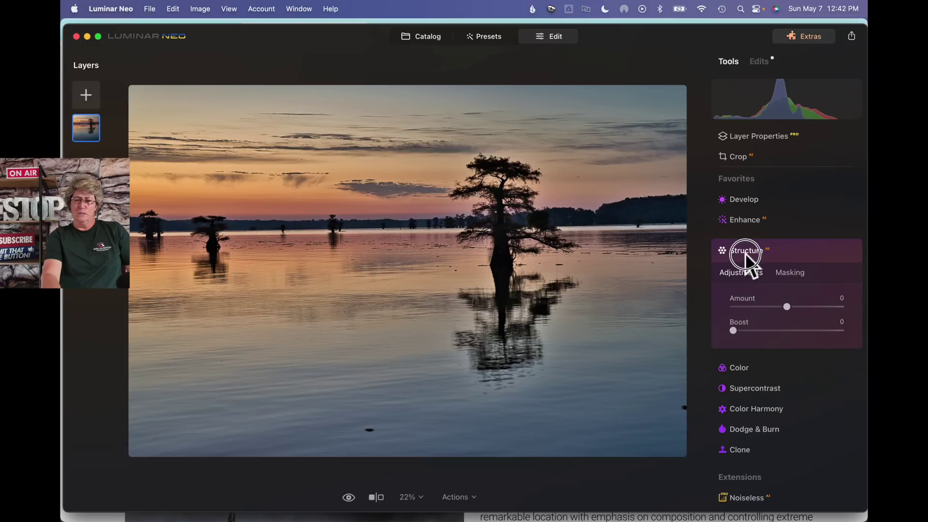
# Step: Set Supercontrast highlights 48/22, midtones 28/3 and shadows 52/27 (contrast/balance)
pyautogui.click(744, 282)
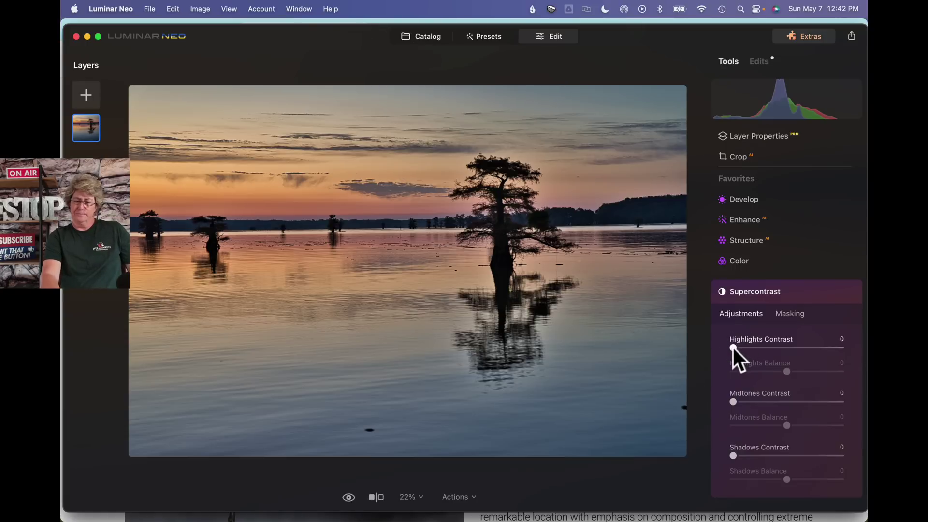
pyautogui.moveTo(732, 346); pyautogui.dragTo(784, 349)
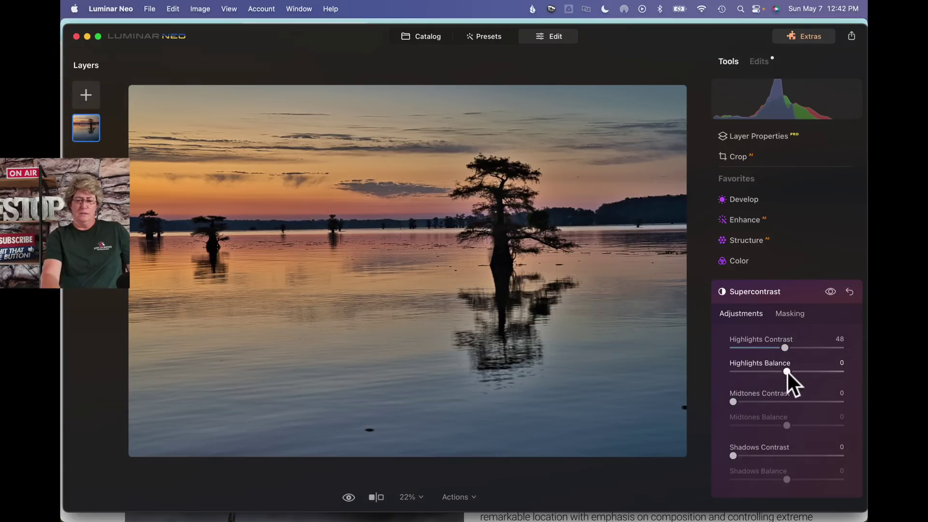
pyautogui.moveTo(787, 370)
pyautogui.mouseDown()
pyautogui.moveTo(726, 373)
pyautogui.moveTo(799, 379)
pyautogui.mouseUp()
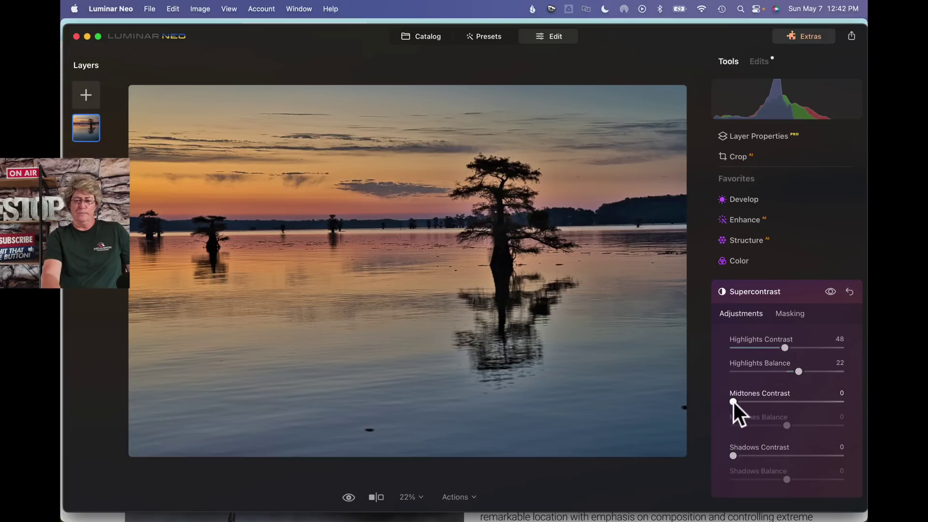
pyautogui.moveTo(734, 403); pyautogui.dragTo(788, 426)
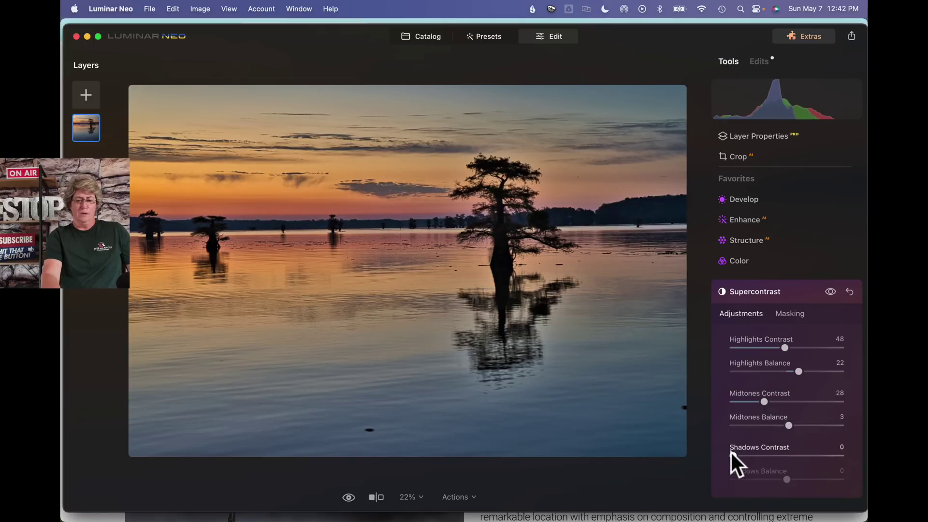
pyautogui.moveTo(731, 453); pyautogui.dragTo(802, 480)
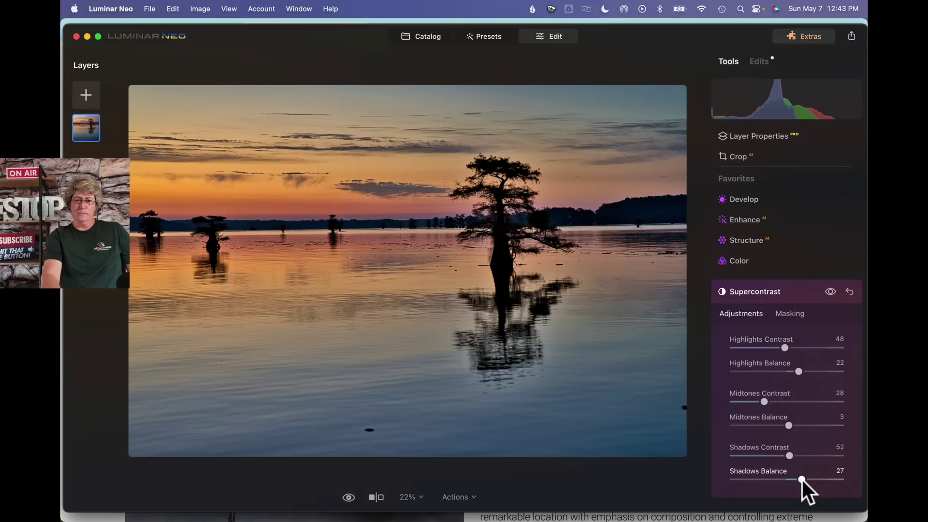
# Step: Brush a Structure mask over the lake water on both sides of the cypress
pyautogui.click(773, 290)
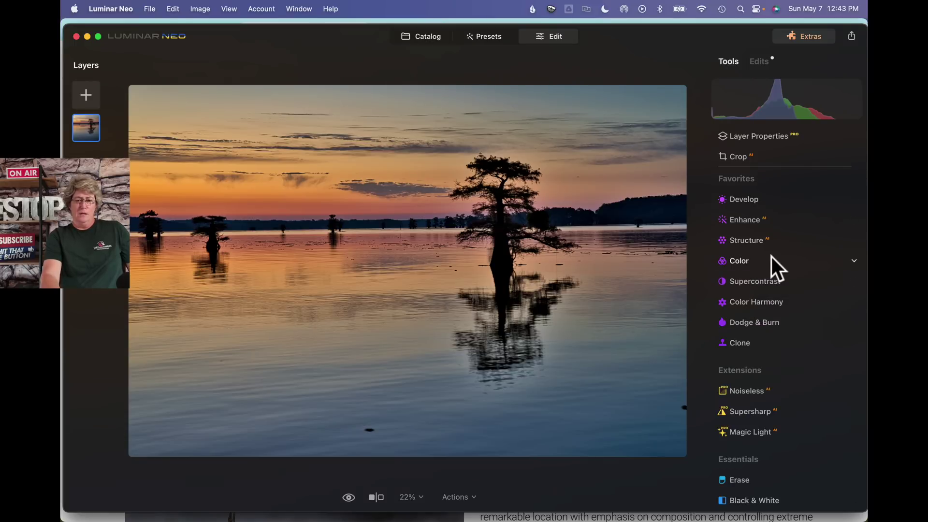
pyautogui.click(743, 243)
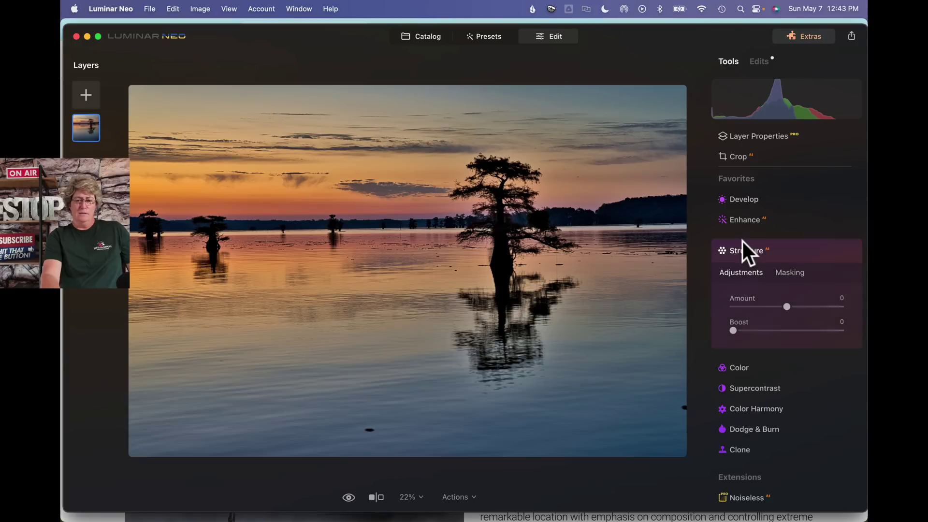
pyautogui.click(790, 273)
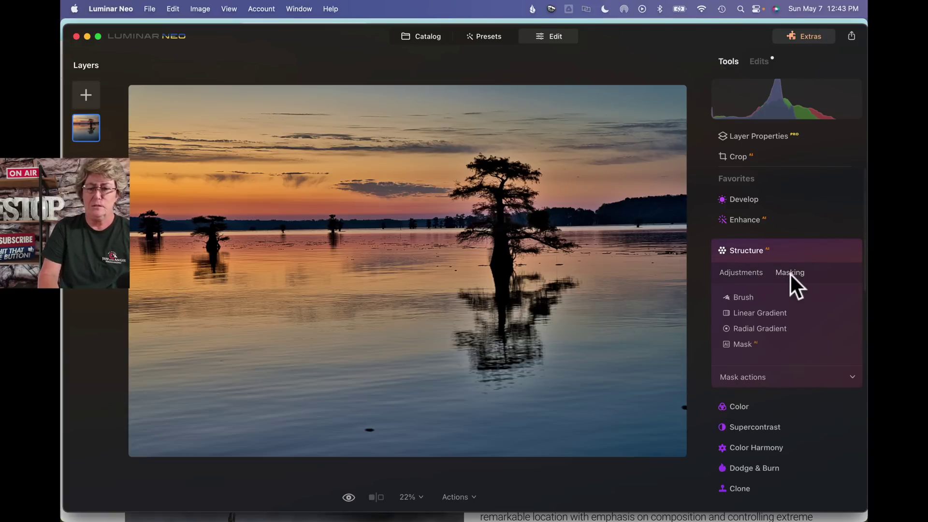
pyautogui.click(741, 297)
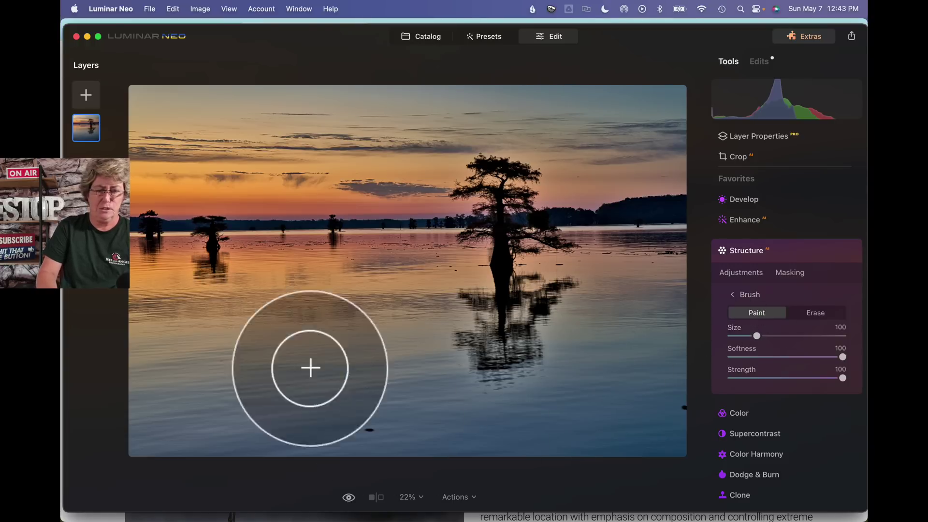
pyautogui.moveTo(397, 296)
pyautogui.mouseDown()
pyautogui.moveTo(234, 305)
pyautogui.moveTo(145, 290)
pyautogui.moveTo(137, 319)
pyautogui.moveTo(171, 363)
pyautogui.moveTo(393, 422)
pyautogui.moveTo(145, 357)
pyautogui.moveTo(358, 342)
pyautogui.moveTo(409, 299)
pyautogui.moveTo(431, 338)
pyautogui.moveTo(551, 370)
pyautogui.moveTo(354, 408)
pyautogui.moveTo(433, 440)
pyautogui.moveTo(535, 456)
pyautogui.mouseUp()
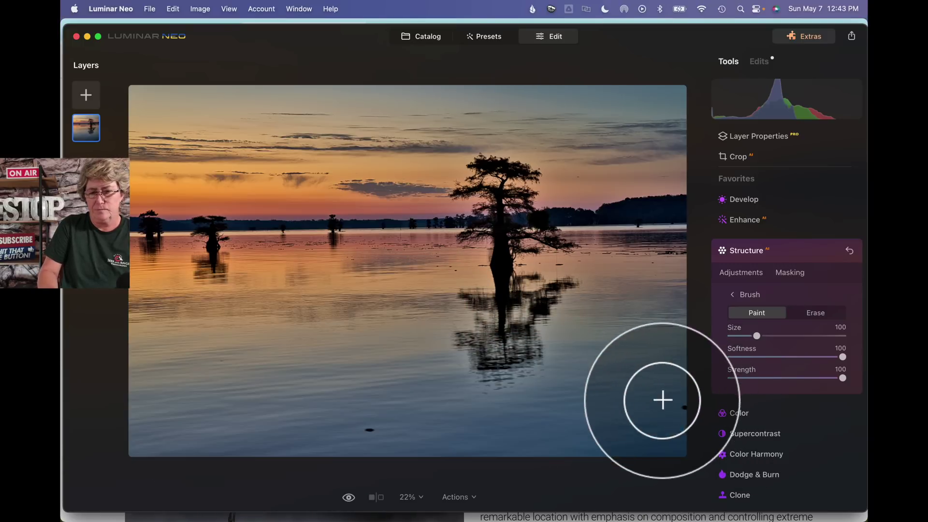
pyautogui.moveTo(663, 383)
pyautogui.mouseDown()
pyautogui.moveTo(668, 257)
pyautogui.moveTo(600, 252)
pyautogui.moveTo(608, 269)
pyautogui.moveTo(587, 265)
pyautogui.moveTo(637, 313)
pyautogui.moveTo(577, 327)
pyautogui.moveTo(629, 382)
pyautogui.moveTo(599, 421)
pyautogui.moveTo(658, 437)
pyautogui.moveTo(678, 327)
pyautogui.moveTo(563, 419)
pyautogui.moveTo(449, 382)
pyautogui.moveTo(405, 330)
pyautogui.moveTo(418, 267)
pyautogui.moveTo(388, 263)
pyautogui.moveTo(311, 295)
pyautogui.moveTo(264, 273)
pyautogui.moveTo(233, 307)
pyautogui.moveTo(180, 303)
pyautogui.moveTo(144, 274)
pyautogui.moveTo(171, 278)
pyautogui.moveTo(206, 309)
pyautogui.moveTo(257, 294)
pyautogui.moveTo(290, 268)
pyautogui.moveTo(283, 270)
pyautogui.moveTo(319, 299)
pyautogui.moveTo(436, 263)
pyautogui.moveTo(382, 257)
pyautogui.moveTo(373, 319)
pyautogui.moveTo(434, 372)
pyautogui.moveTo(521, 388)
pyautogui.moveTo(650, 300)
pyautogui.moveTo(628, 272)
pyautogui.moveTo(662, 253)
pyautogui.moveTo(628, 413)
pyautogui.moveTo(436, 446)
pyautogui.moveTo(123, 444)
pyautogui.moveTo(132, 419)
pyautogui.moveTo(320, 421)
pyautogui.mouseUp()
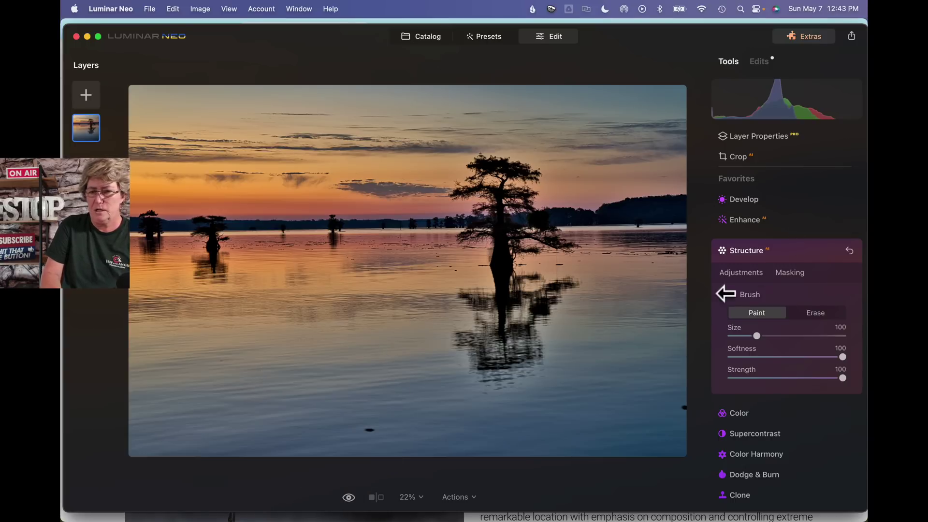
# Step: Lower Structure Amount to -100 to soften the masked water
pyautogui.click(729, 273)
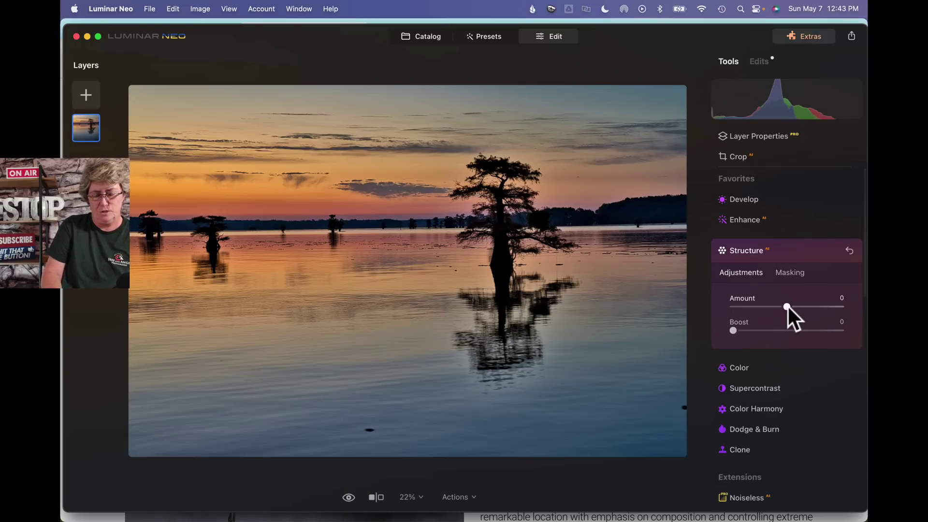
pyautogui.moveTo(788, 305); pyautogui.dragTo(718, 311)
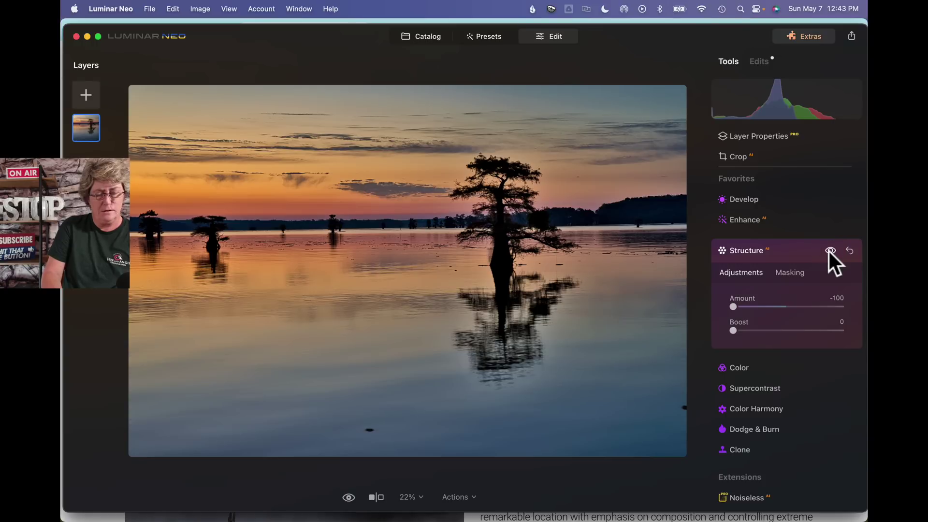
pyautogui.click(783, 246)
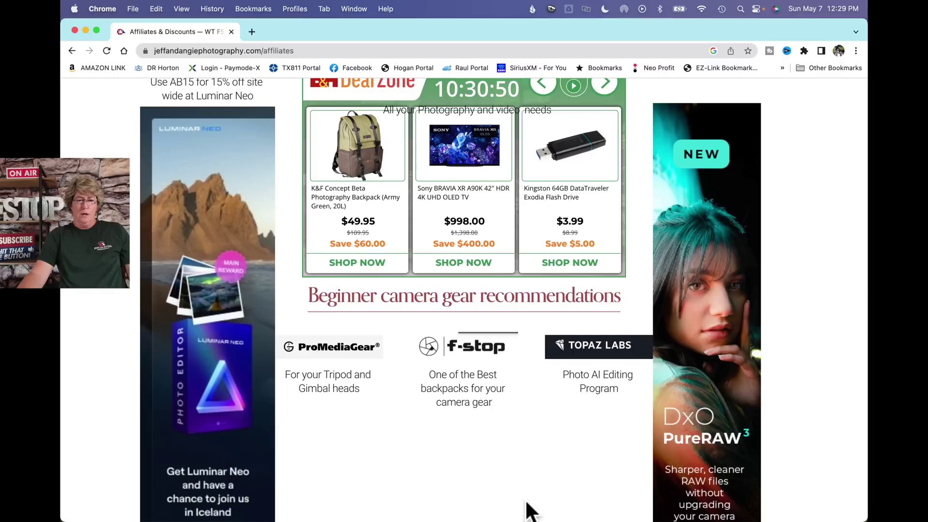
# Step: Scroll the Affiliates & Discounts page to the AB15 15%-off Luminar Neo banner
pyautogui.scroll(5, 528, 507)
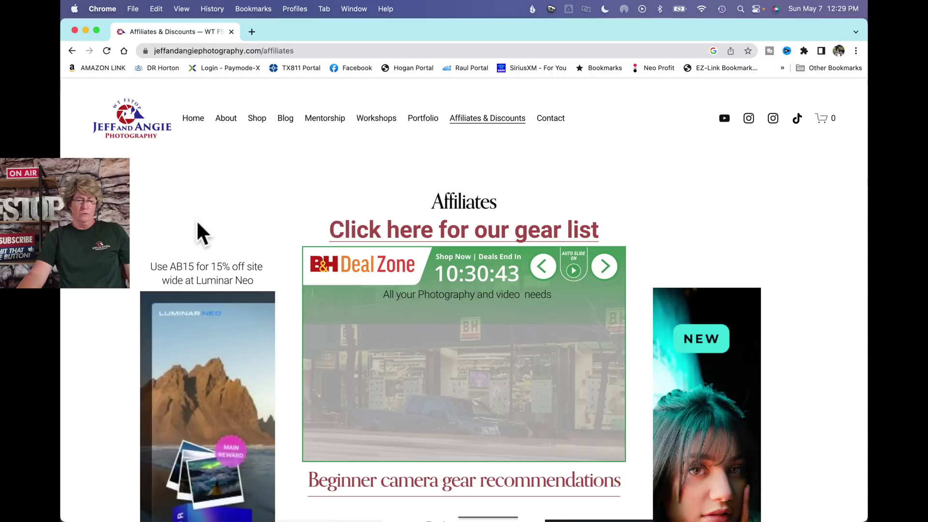
pyautogui.scroll(-3, 197, 223)
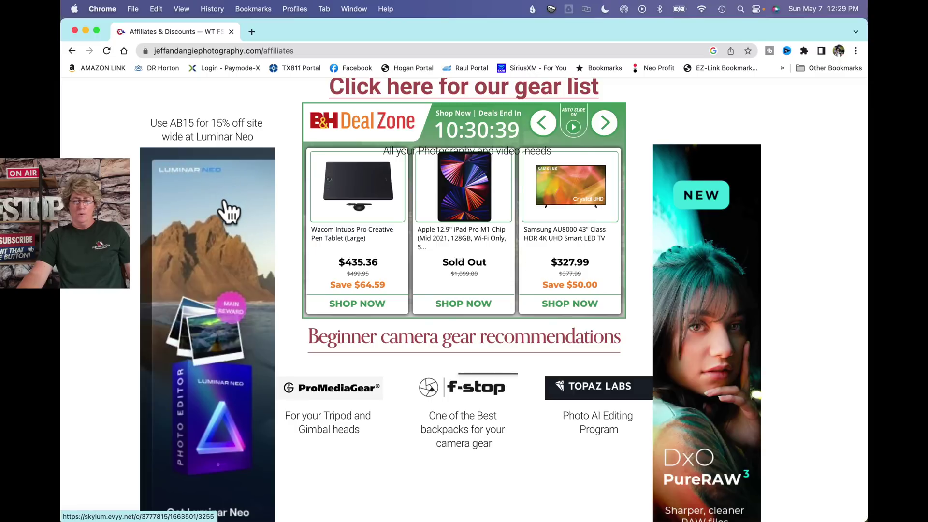
# Step: Open the Luminar Neo offer on Skylum's site and view its pricing plans
pyautogui.click(197, 198)
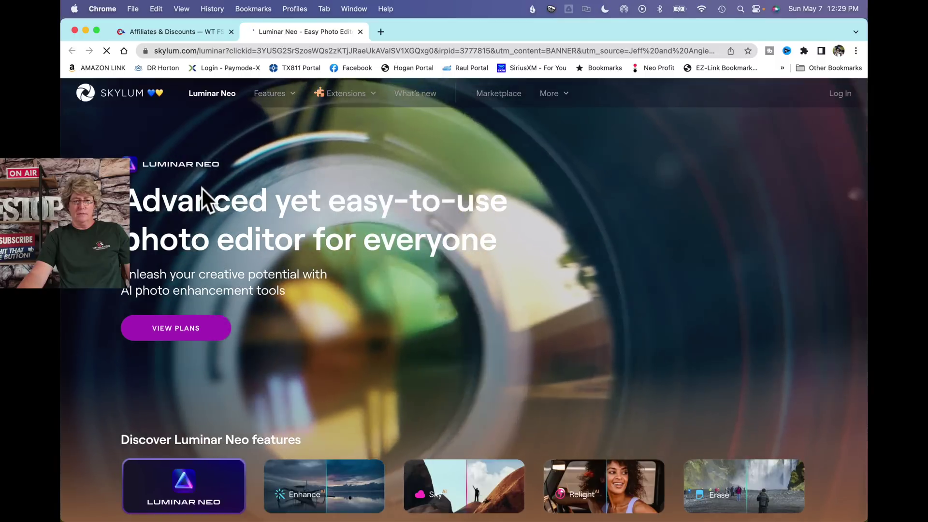
pyautogui.scroll(-2, 202, 187)
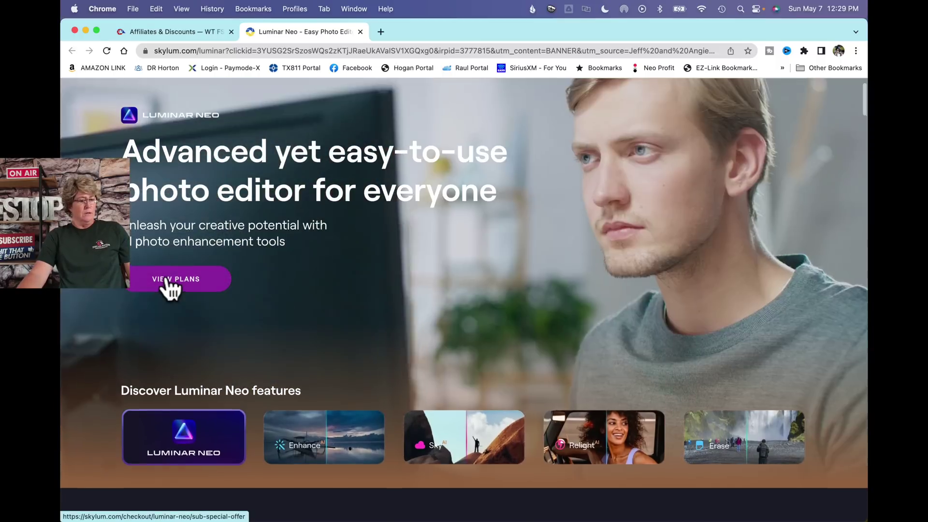
pyautogui.click(169, 277)
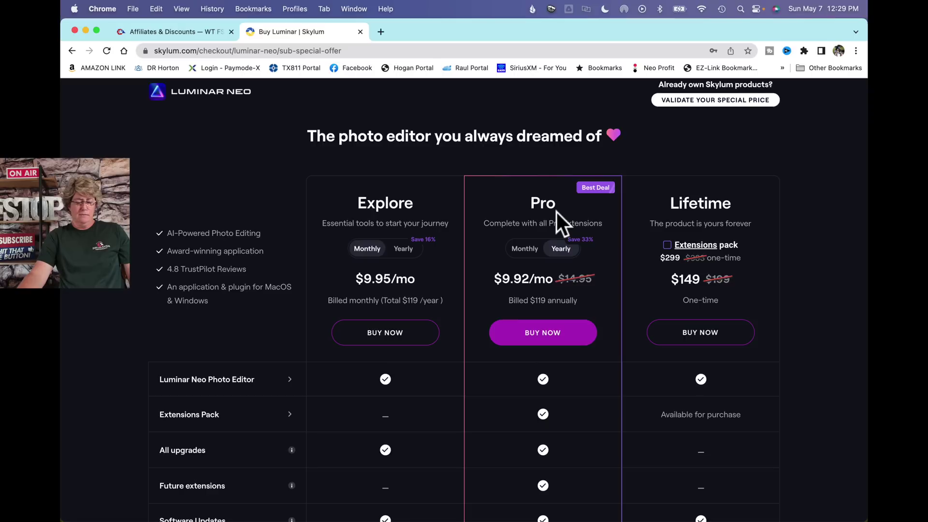
pyautogui.scroll(-3, 556, 212)
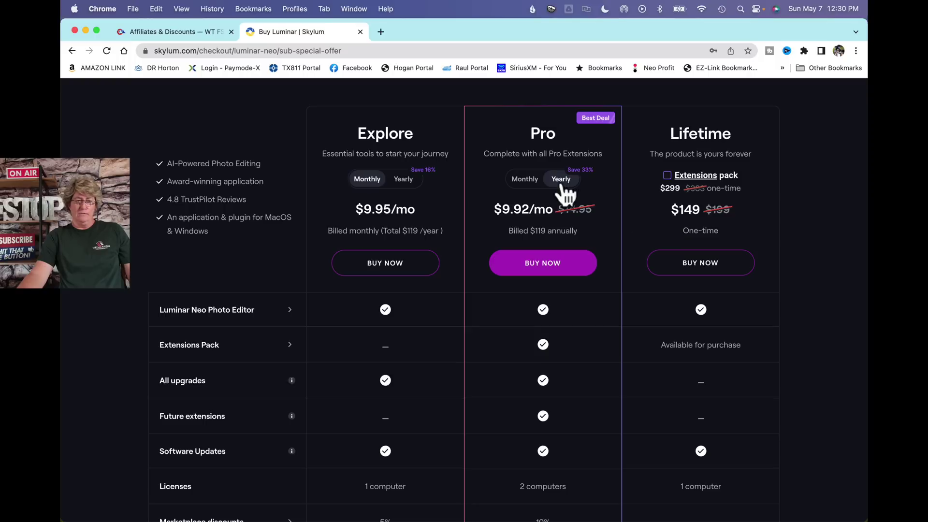
pyautogui.scroll(3, 543, 182)
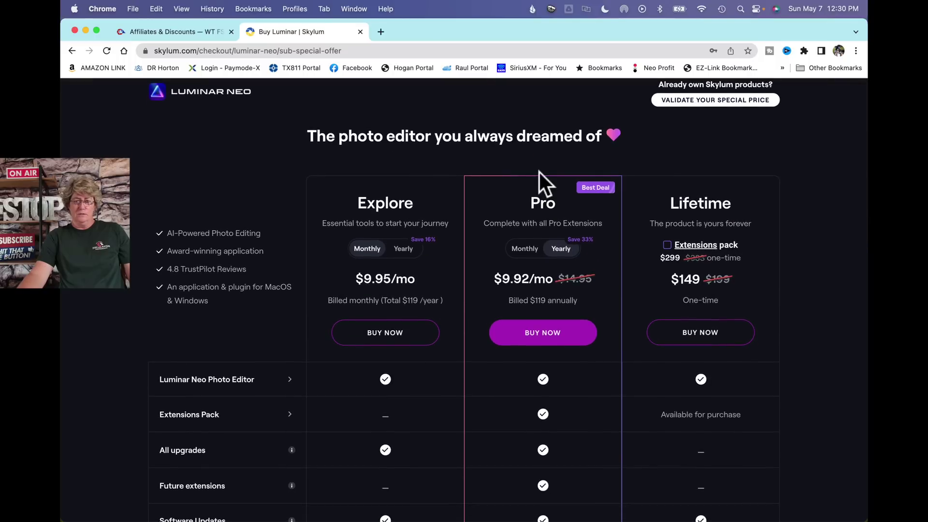
# Step: Dismiss the free gift popup, switch Explore to yearly billing, and return to Affiliates & Discounts
pyautogui.moveTo(166, 37)
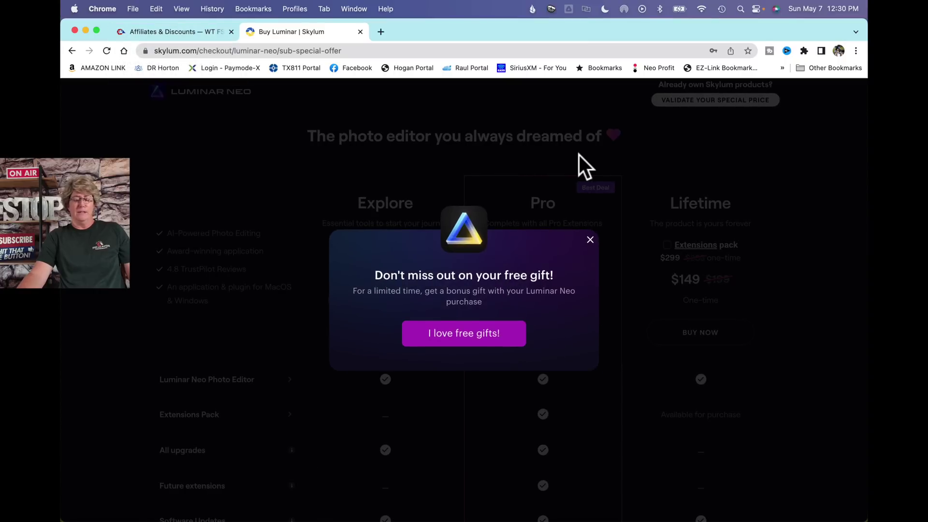
pyautogui.click(453, 335)
pyautogui.scroll(-3, 452, 334)
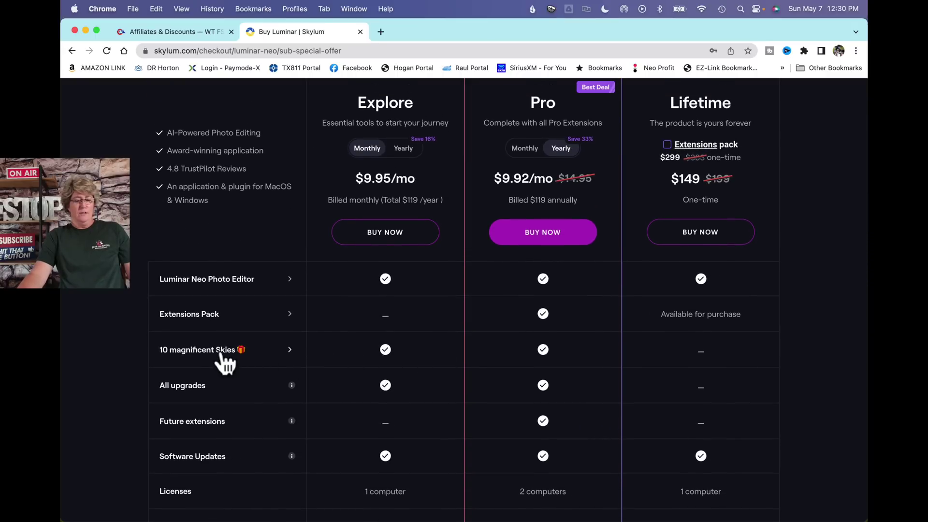
pyautogui.scroll(2, 569, 351)
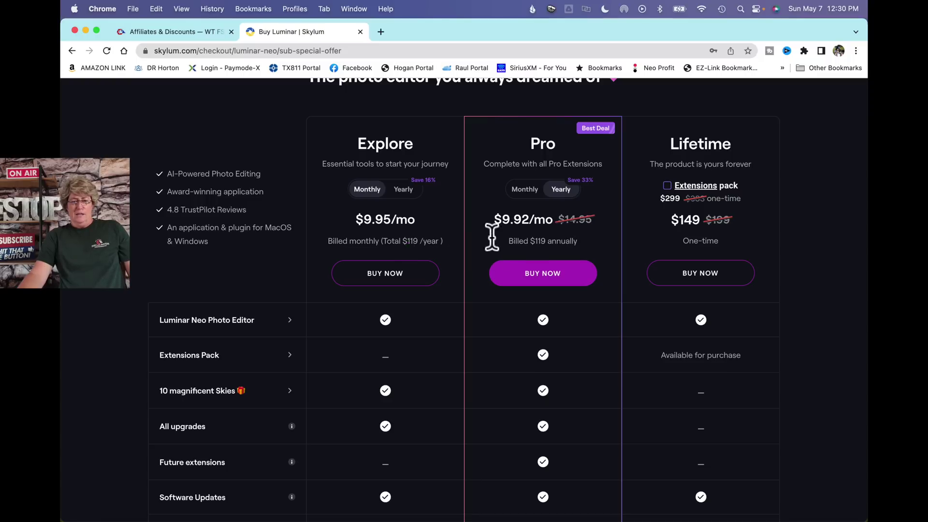
pyautogui.click(404, 190)
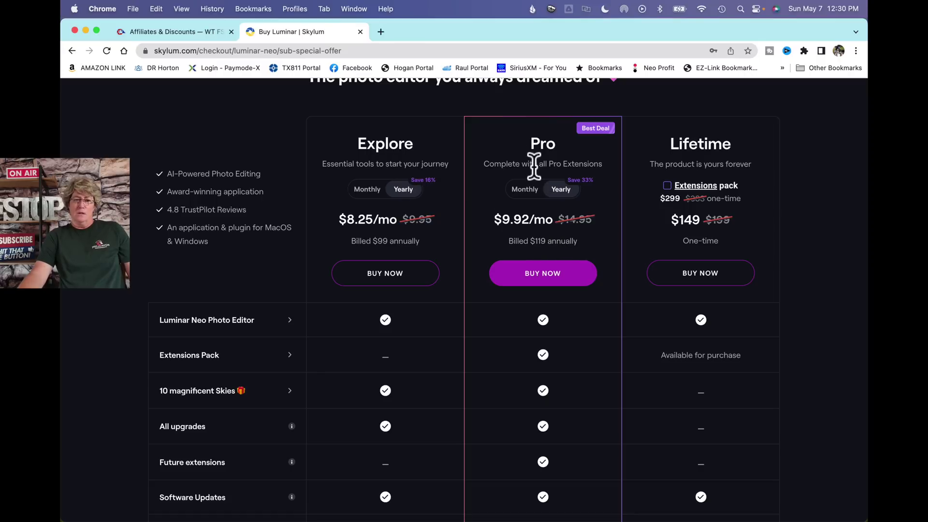
pyautogui.click(195, 33)
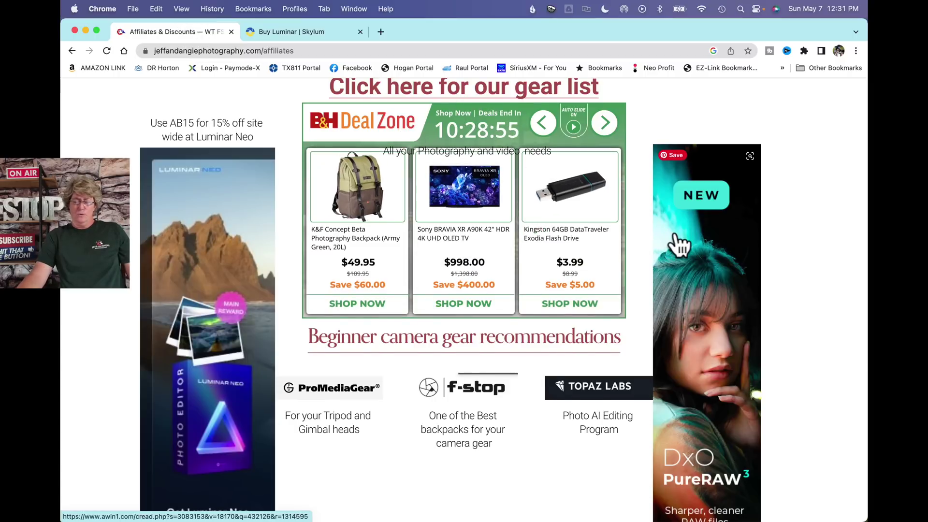
pyautogui.scroll(-5, 680, 247)
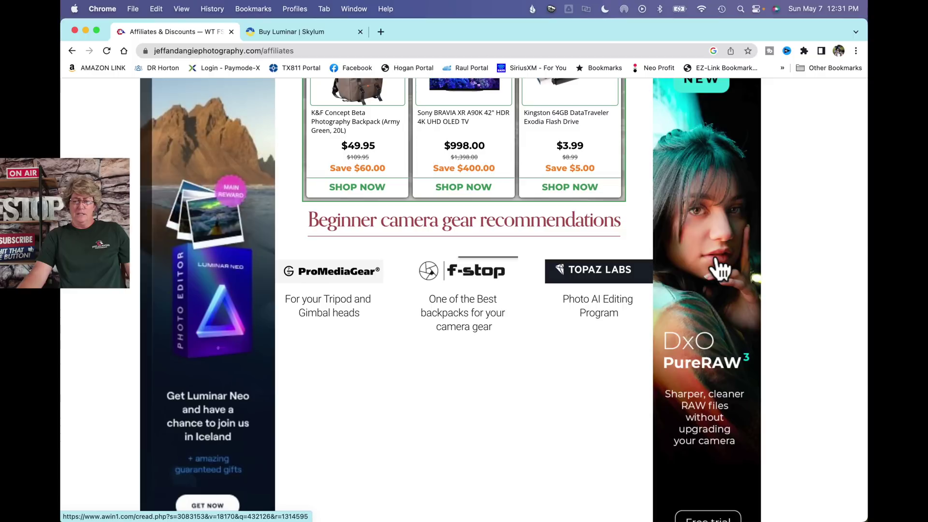
pyautogui.scroll(-6, 718, 271)
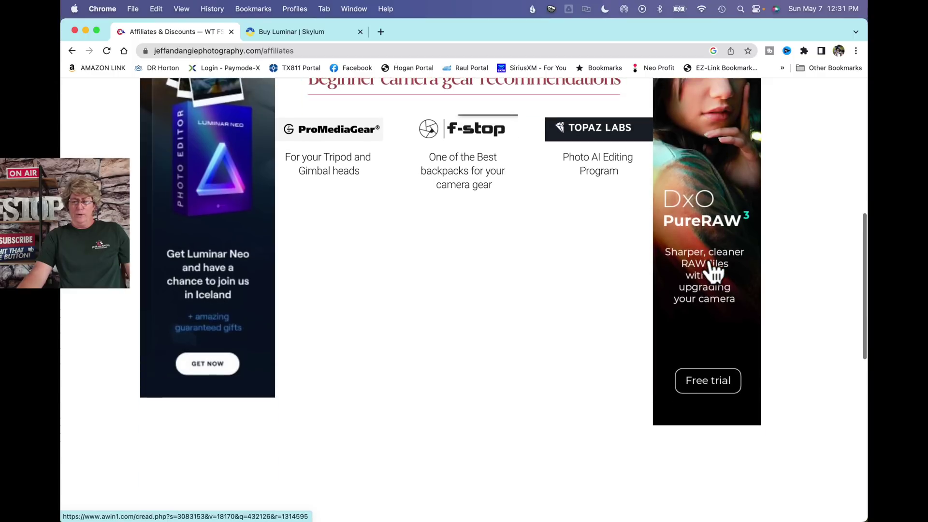
pyautogui.scroll(8, 713, 273)
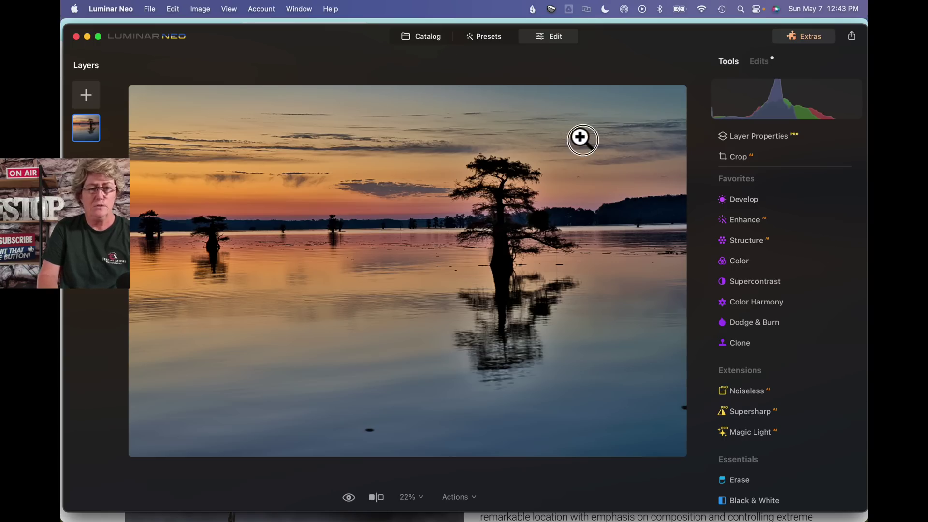
# Step: Pan across the sky at 100% to check for noise, then fit the photo back to 22%
pyautogui.click(581, 139)
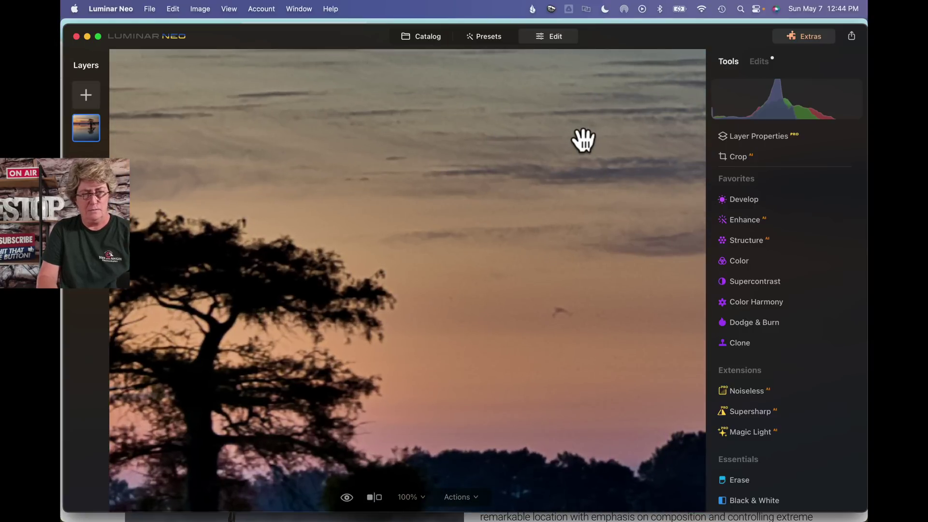
pyautogui.hscroll(10, 583, 140)
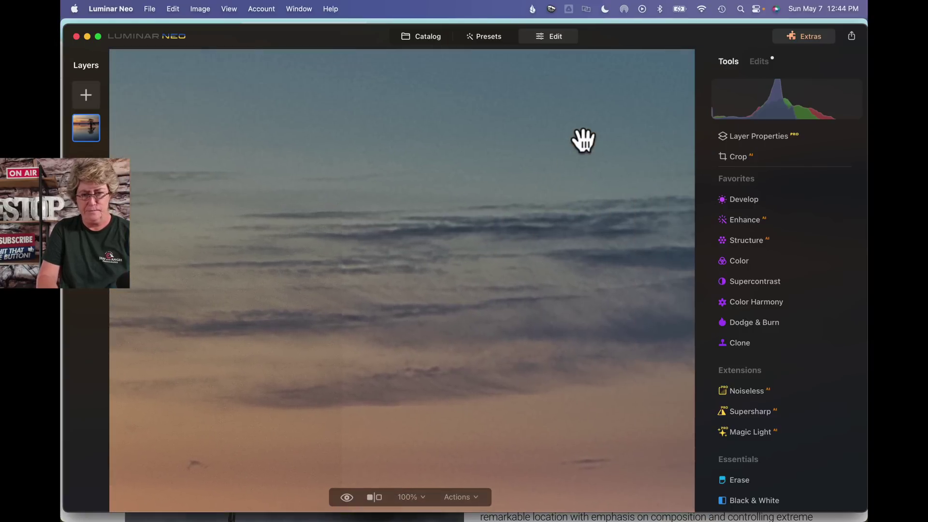
pyautogui.scroll(2, 584, 140)
pyautogui.scroll(-10, 583, 140)
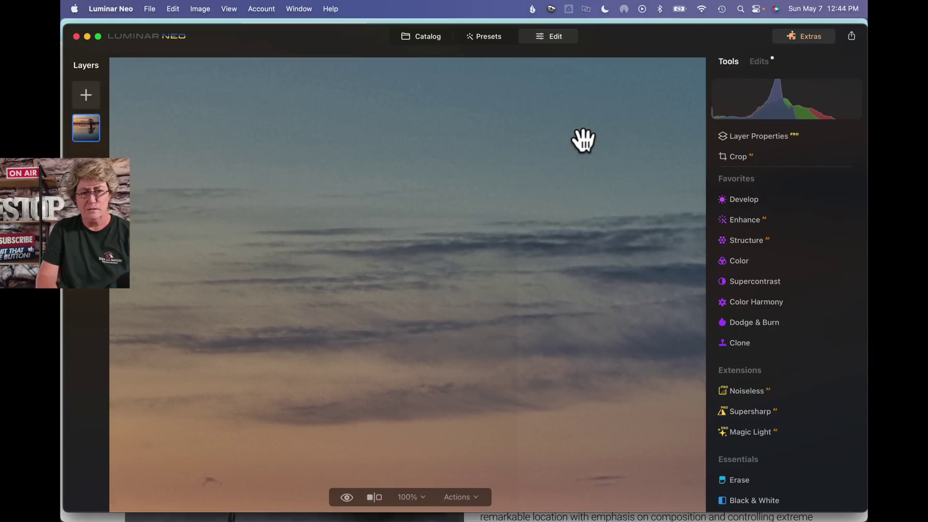
pyautogui.hscroll(-10, 583, 141)
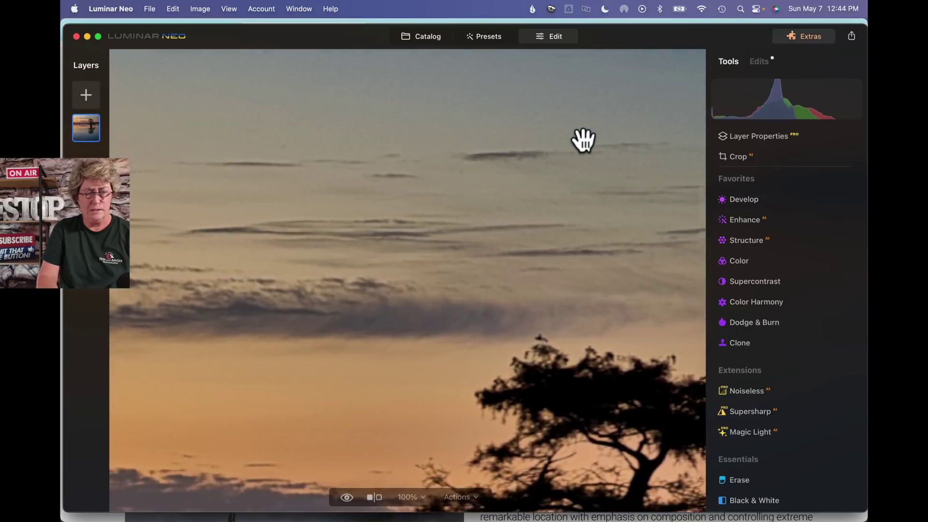
pyautogui.hscroll(-5, 583, 140)
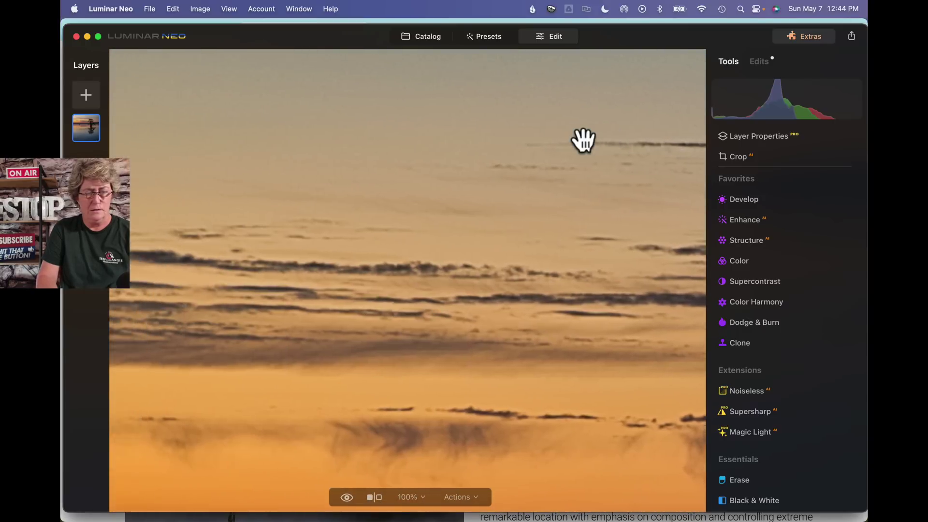
pyautogui.click(583, 140)
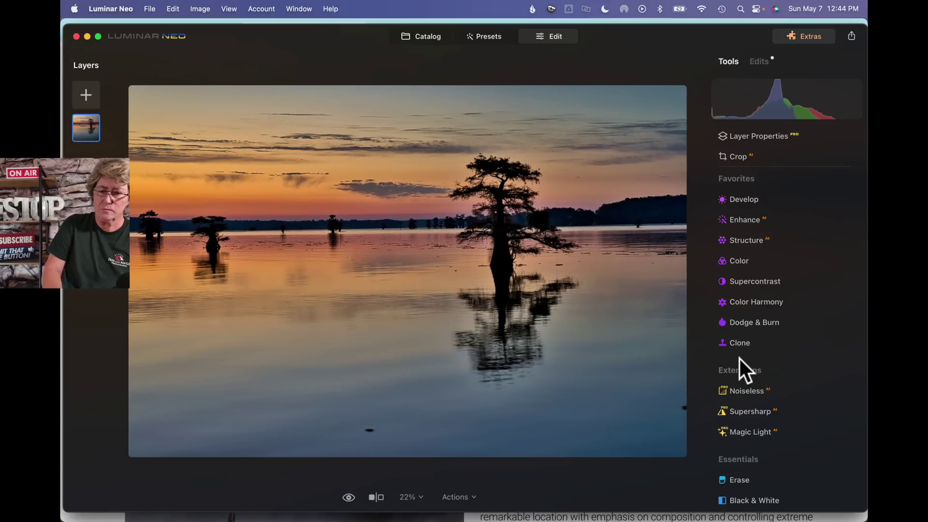
# Step: Paint a Denoise brush mask at size 87 across the upper sky
pyautogui.scroll(-5, 753, 407)
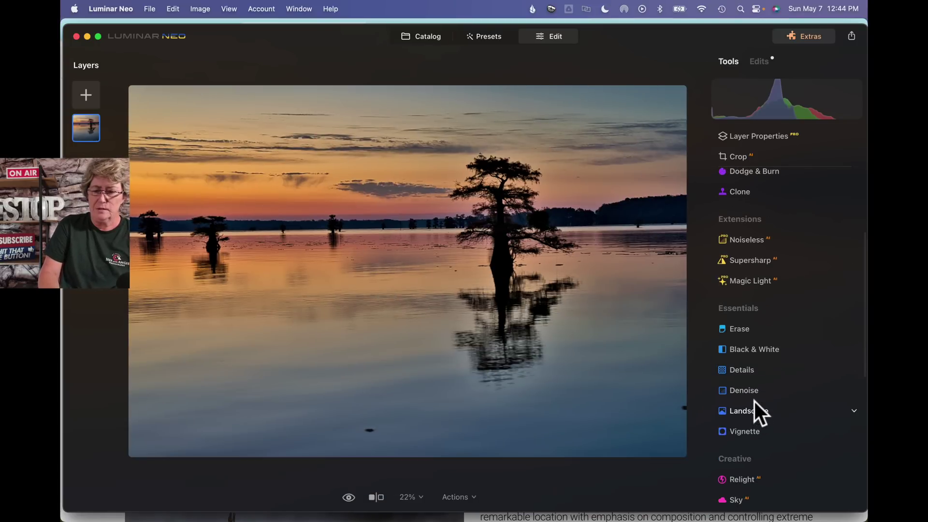
pyautogui.click(752, 392)
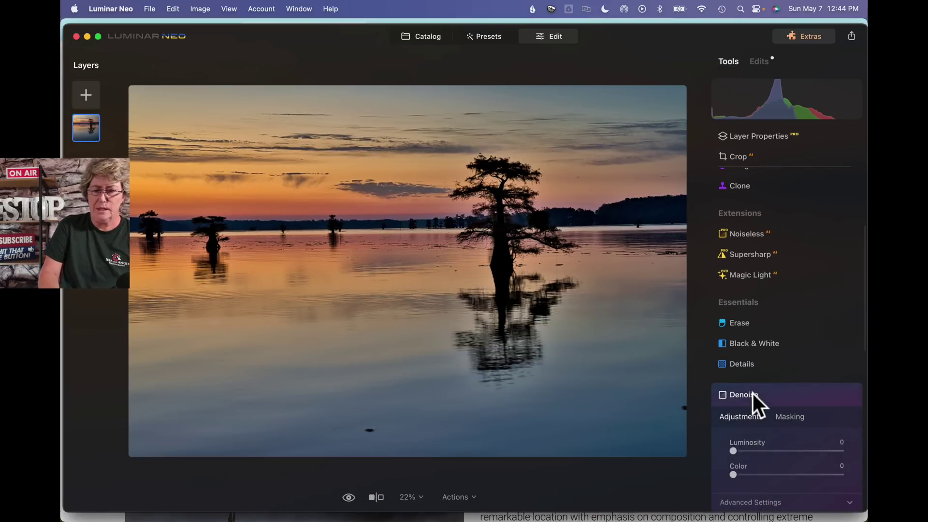
pyautogui.click(802, 419)
pyautogui.click(749, 423)
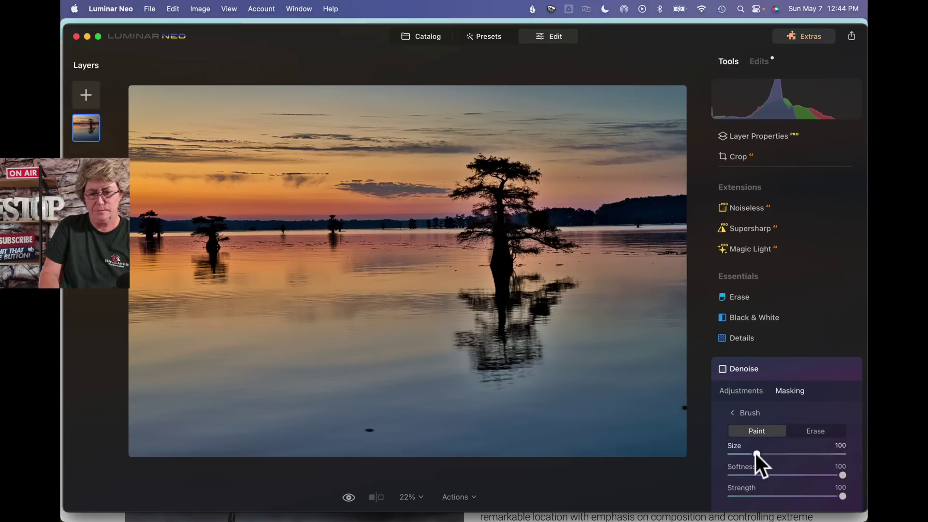
pyautogui.moveTo(757, 454); pyautogui.dragTo(753, 454)
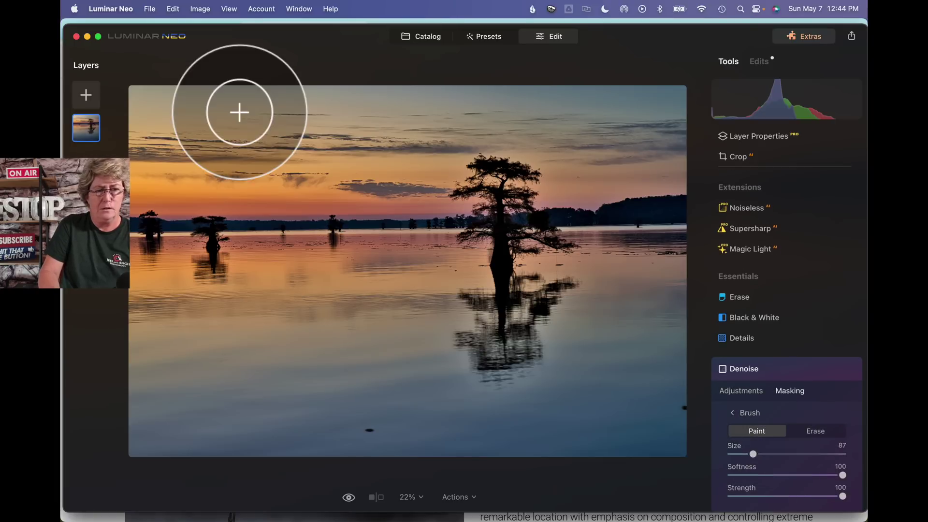
pyautogui.moveTo(321, 141)
pyautogui.mouseDown()
pyautogui.moveTo(334, 112)
pyautogui.moveTo(156, 96)
pyautogui.moveTo(132, 116)
pyautogui.moveTo(510, 111)
pyautogui.moveTo(105, 147)
pyautogui.moveTo(321, 162)
pyautogui.moveTo(167, 180)
pyautogui.moveTo(416, 180)
pyautogui.moveTo(411, 187)
pyautogui.moveTo(274, 170)
pyautogui.moveTo(173, 185)
pyautogui.moveTo(144, 181)
pyautogui.moveTo(523, 118)
pyautogui.moveTo(562, 123)
pyautogui.moveTo(569, 157)
pyautogui.moveTo(539, 123)
pyautogui.moveTo(568, 108)
pyautogui.moveTo(635, 100)
pyautogui.moveTo(679, 120)
pyautogui.moveTo(585, 135)
pyautogui.moveTo(689, 167)
pyautogui.moveTo(595, 171)
pyautogui.moveTo(639, 182)
pyautogui.moveTo(629, 187)
pyautogui.moveTo(559, 178)
pyautogui.moveTo(547, 124)
pyautogui.moveTo(563, 90)
pyautogui.moveTo(518, 105)
pyautogui.moveTo(552, 141)
pyautogui.moveTo(520, 133)
pyautogui.moveTo(475, 141)
pyautogui.moveTo(433, 170)
pyautogui.moveTo(409, 205)
pyautogui.moveTo(421, 222)
pyautogui.moveTo(400, 220)
pyautogui.moveTo(399, 172)
pyautogui.moveTo(447, 121)
pyautogui.moveTo(518, 122)
pyautogui.moveTo(587, 159)
pyautogui.moveTo(579, 204)
pyautogui.moveTo(615, 200)
pyautogui.moveTo(590, 117)
pyautogui.moveTo(618, 102)
pyautogui.moveTo(652, 103)
pyautogui.moveTo(668, 114)
pyautogui.moveTo(668, 172)
pyautogui.mouseUp()
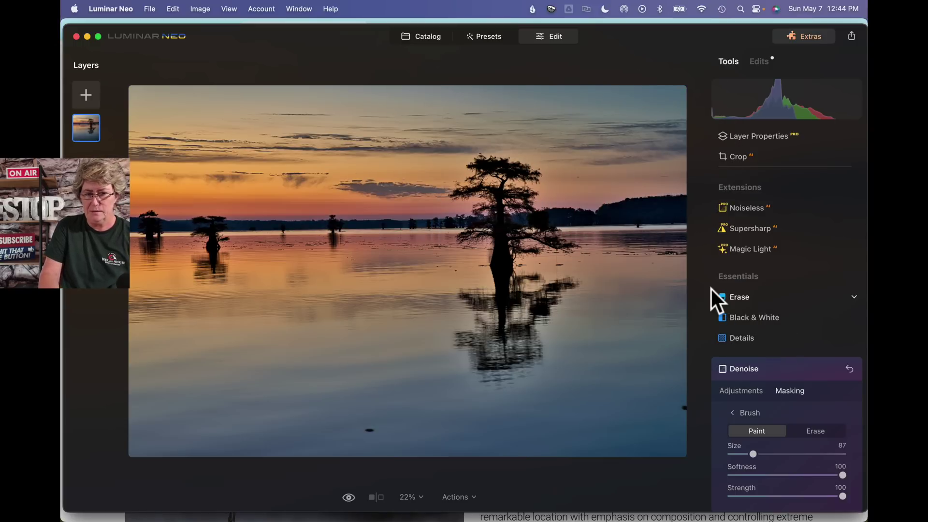
pyautogui.click(744, 393)
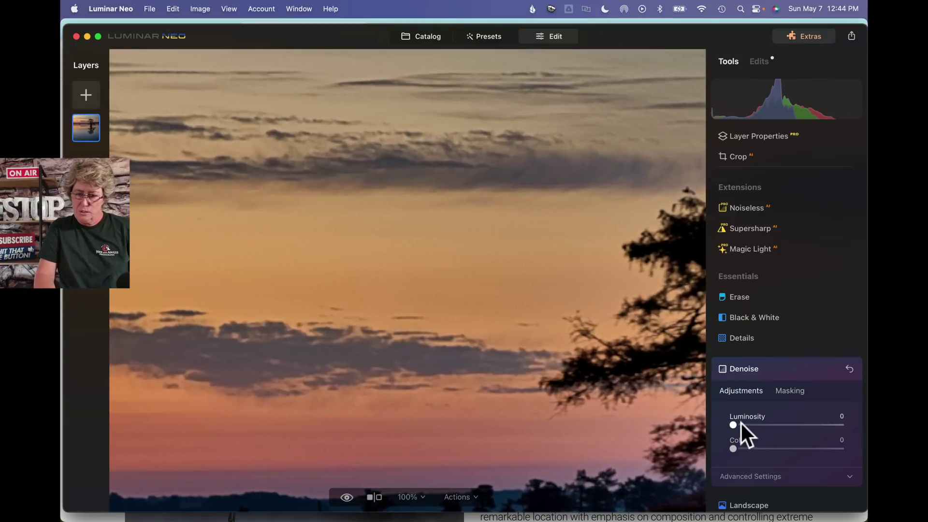
# Step: Set Denoise Luminosity to 100 and Color to 27
pyautogui.click(735, 425)
pyautogui.moveTo(735, 425); pyautogui.dragTo(860, 457)
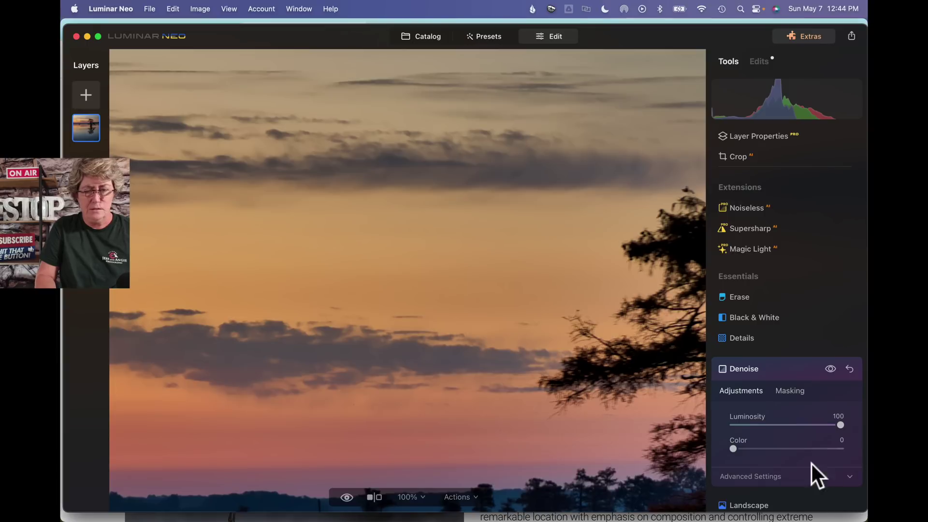
pyautogui.moveTo(733, 449); pyautogui.dragTo(762, 450)
# Step: Check the sky at 100%, then compare against the original in Before/After split view
pyautogui.doubleClick(441, 280)
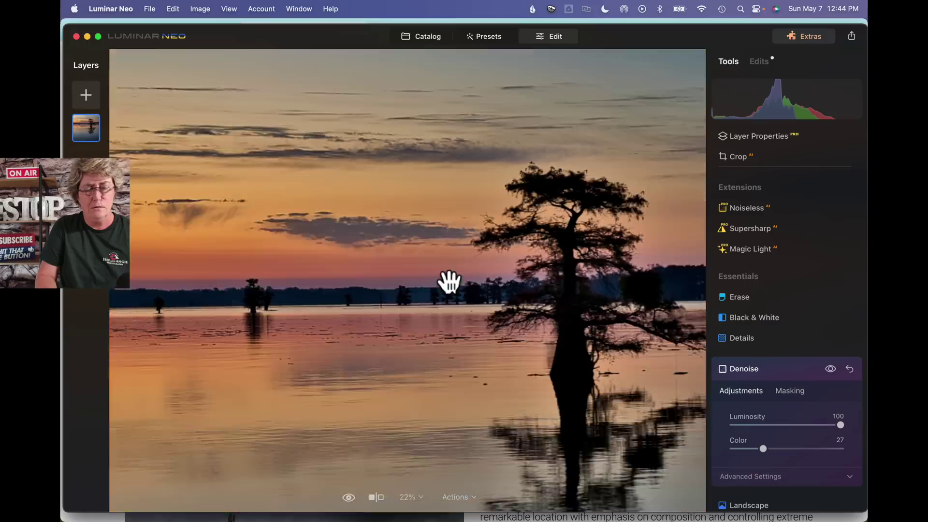
pyautogui.click(212, 119)
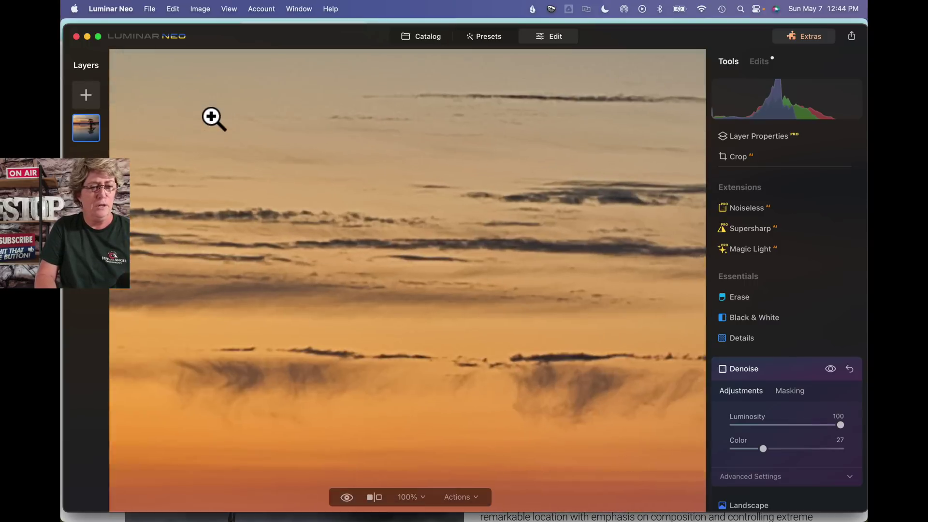
pyautogui.click(214, 118)
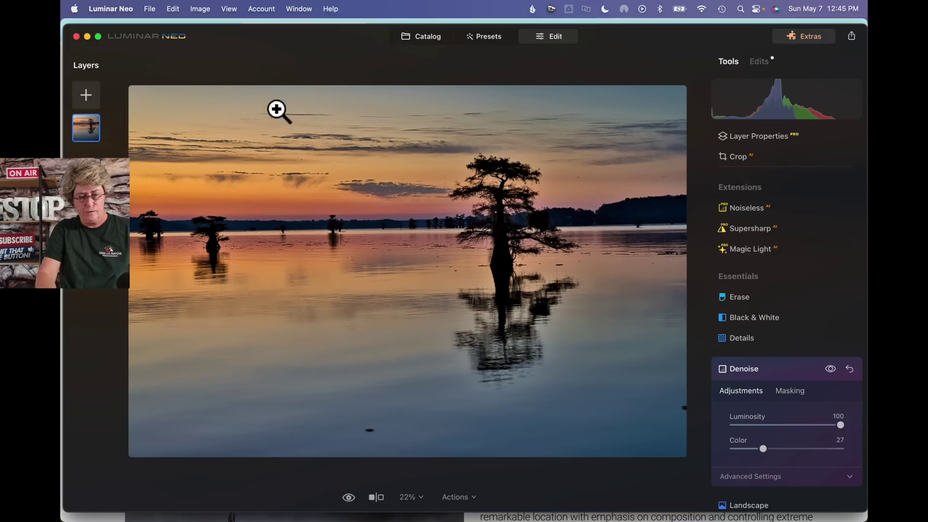
pyautogui.click(376, 497)
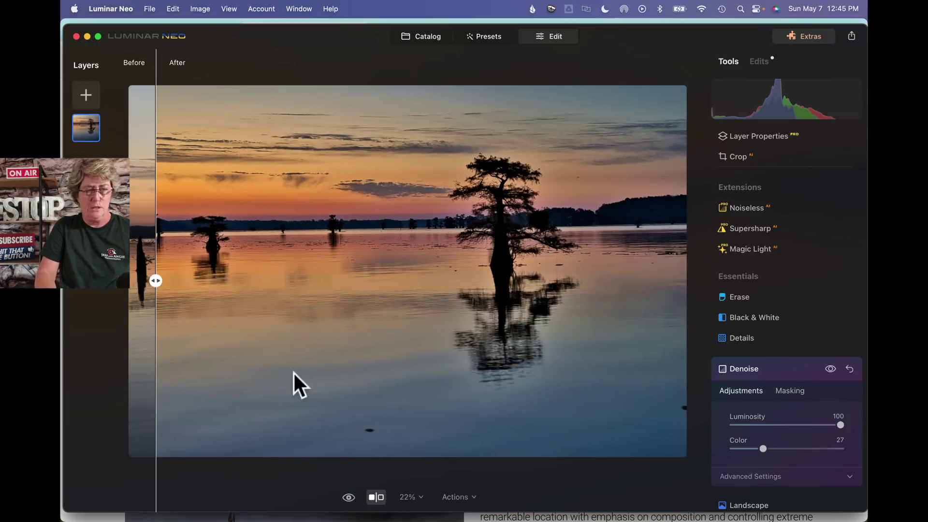
pyautogui.moveTo(155, 284); pyautogui.dragTo(68, 364)
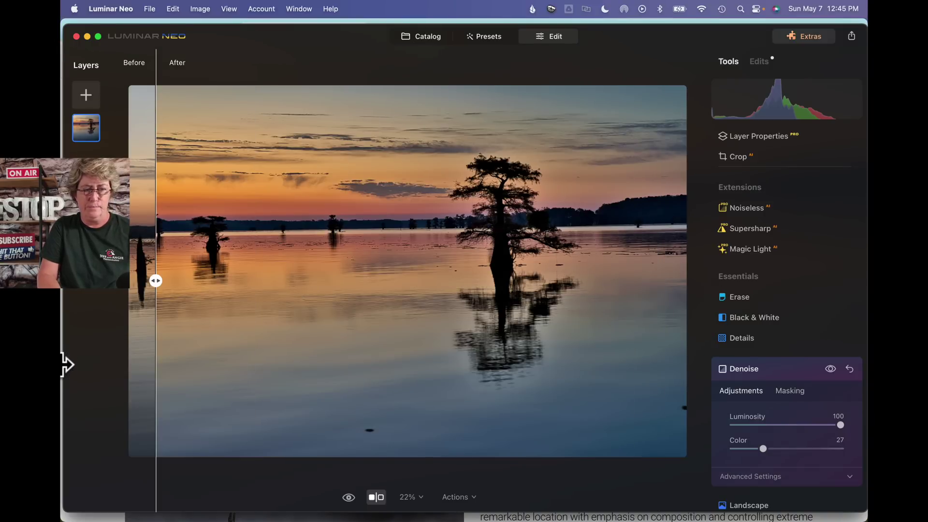
# Step: Rotate the photo slightly in Crop to level the horizon
pyautogui.click(738, 157)
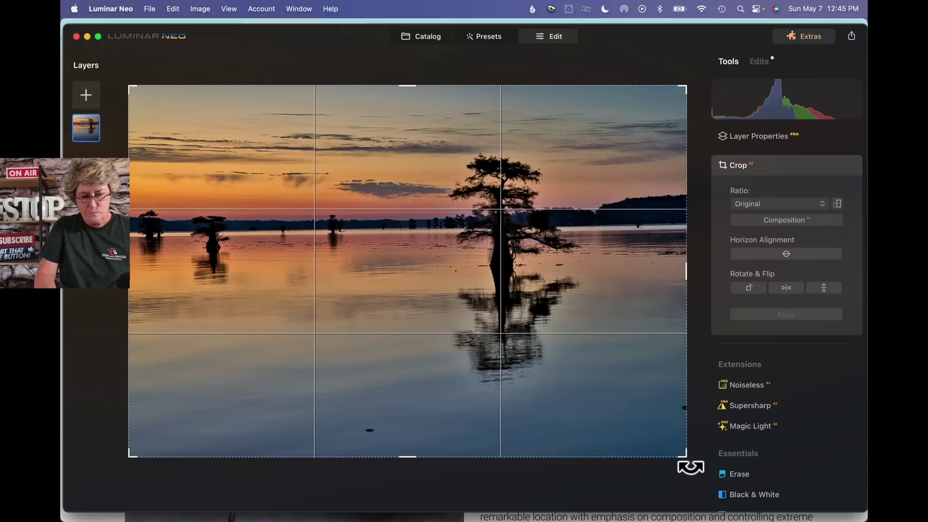
pyautogui.moveTo(692, 467); pyautogui.dragTo(688, 470)
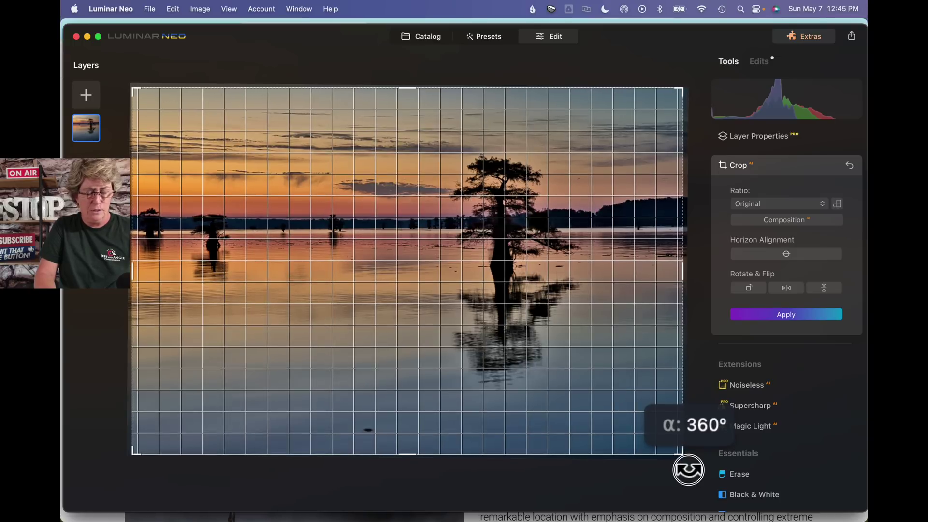
pyautogui.moveTo(688, 470); pyautogui.dragTo(690, 468)
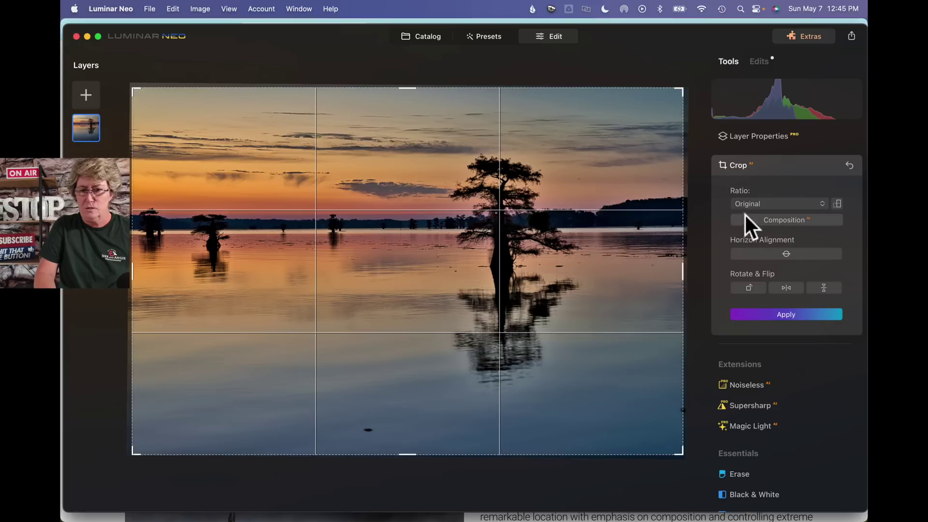
# Step: With a Free ratio, trim water off the bottom and sky off the top, then apply
pyautogui.click(792, 200)
pyautogui.click(782, 188)
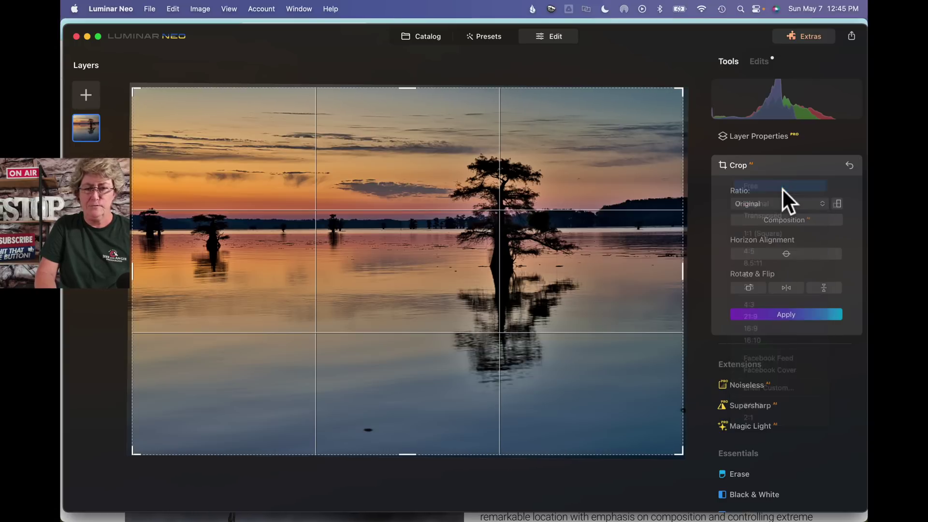
pyautogui.moveTo(411, 453); pyautogui.dragTo(412, 424)
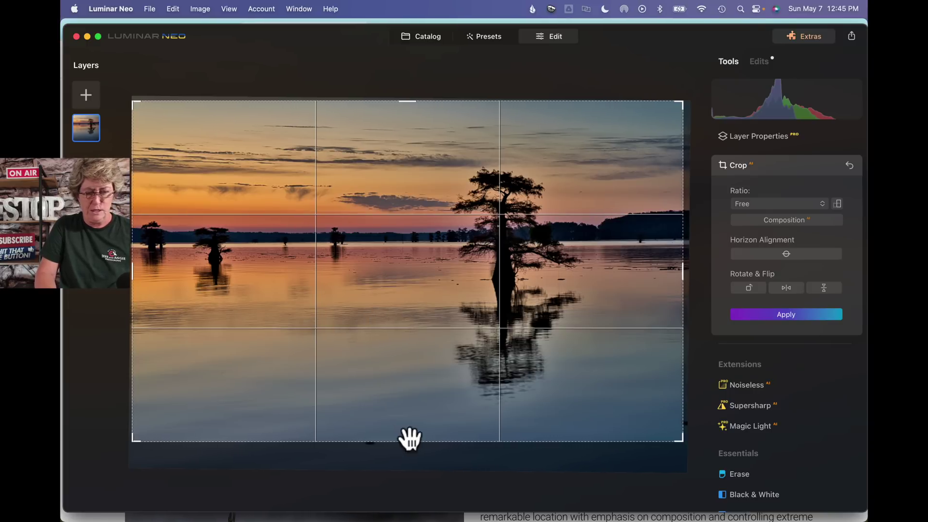
pyautogui.moveTo(409, 101); pyautogui.dragTo(409, 125)
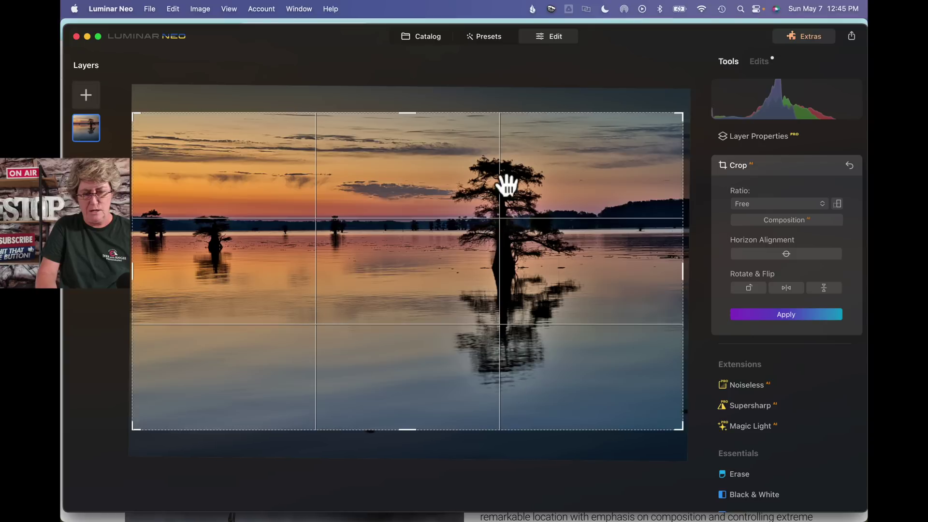
pyautogui.click(793, 313)
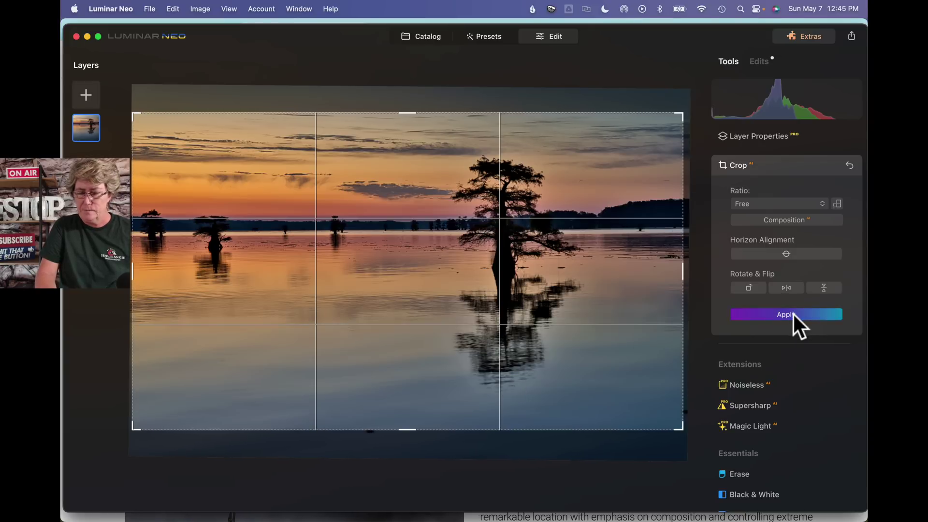